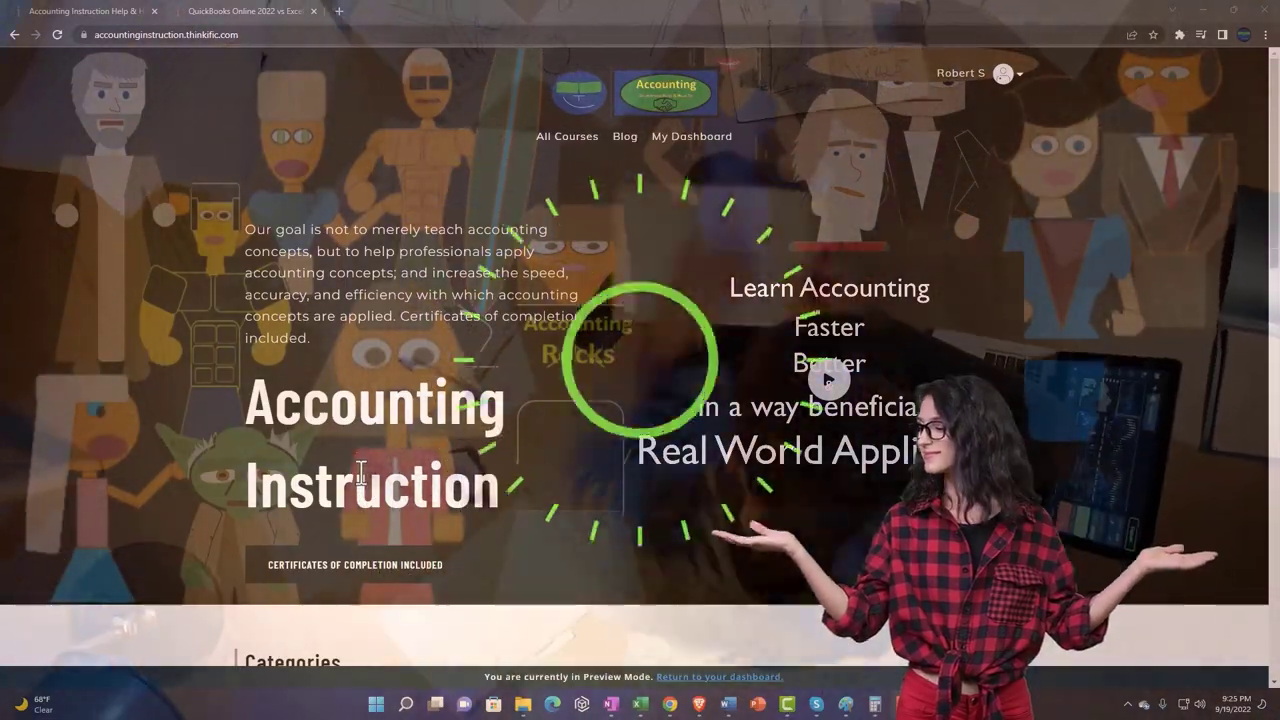
Step: Browse the course categories on the Accounting Instruction site and view the lesson sections of the QuickBooks Online 2022 vs Excel course
scroll(176, 544, down, 5)
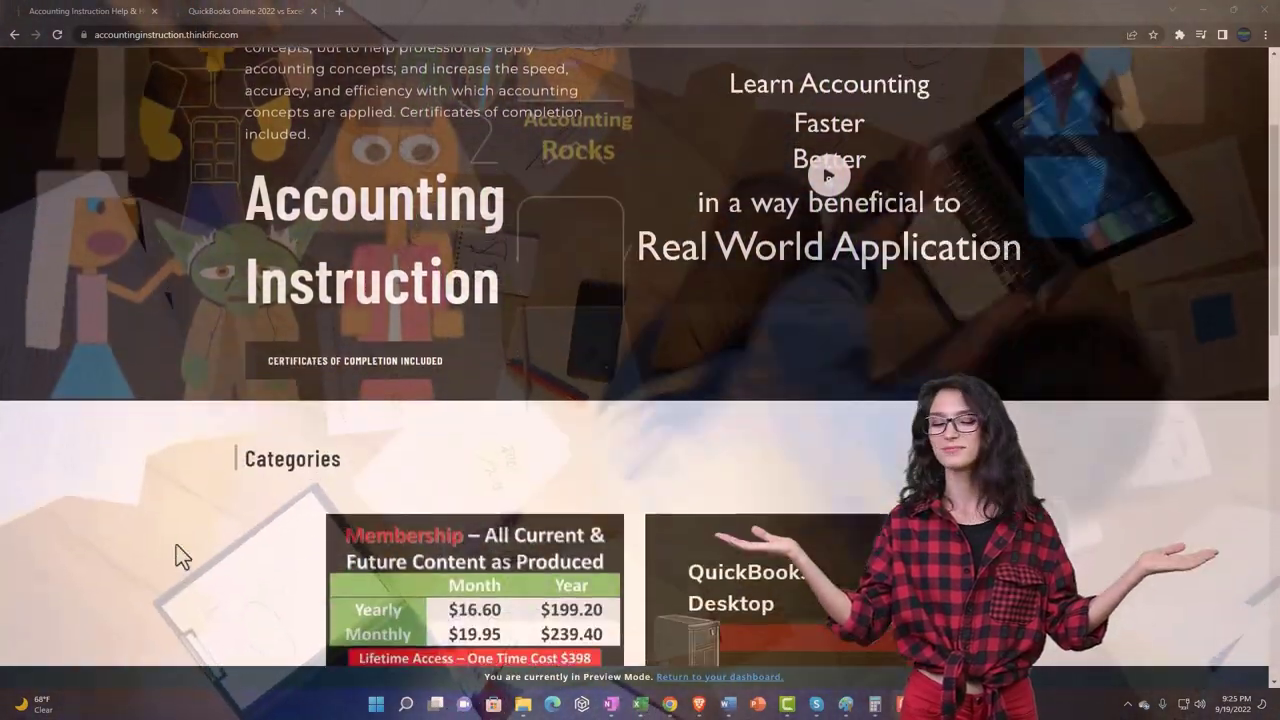
scroll(176, 544, down, 2)
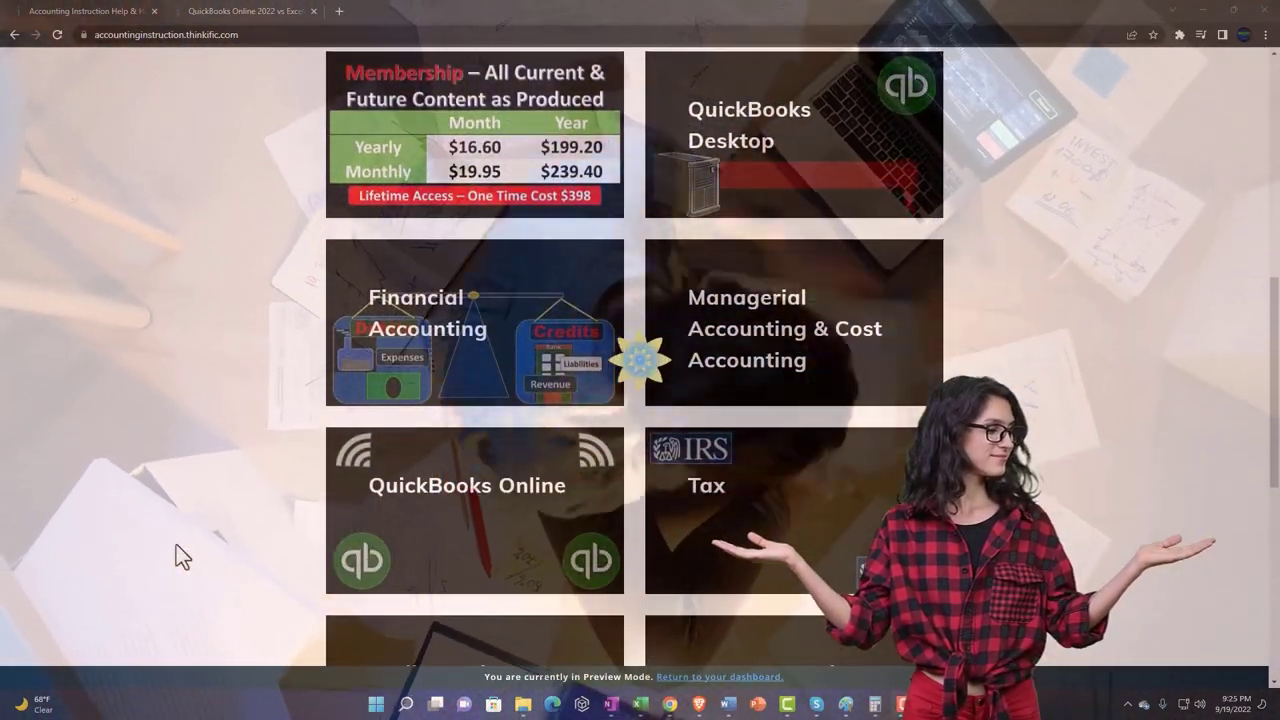
scroll(176, 544, down, 2)
scroll(176, 545, down, 4)
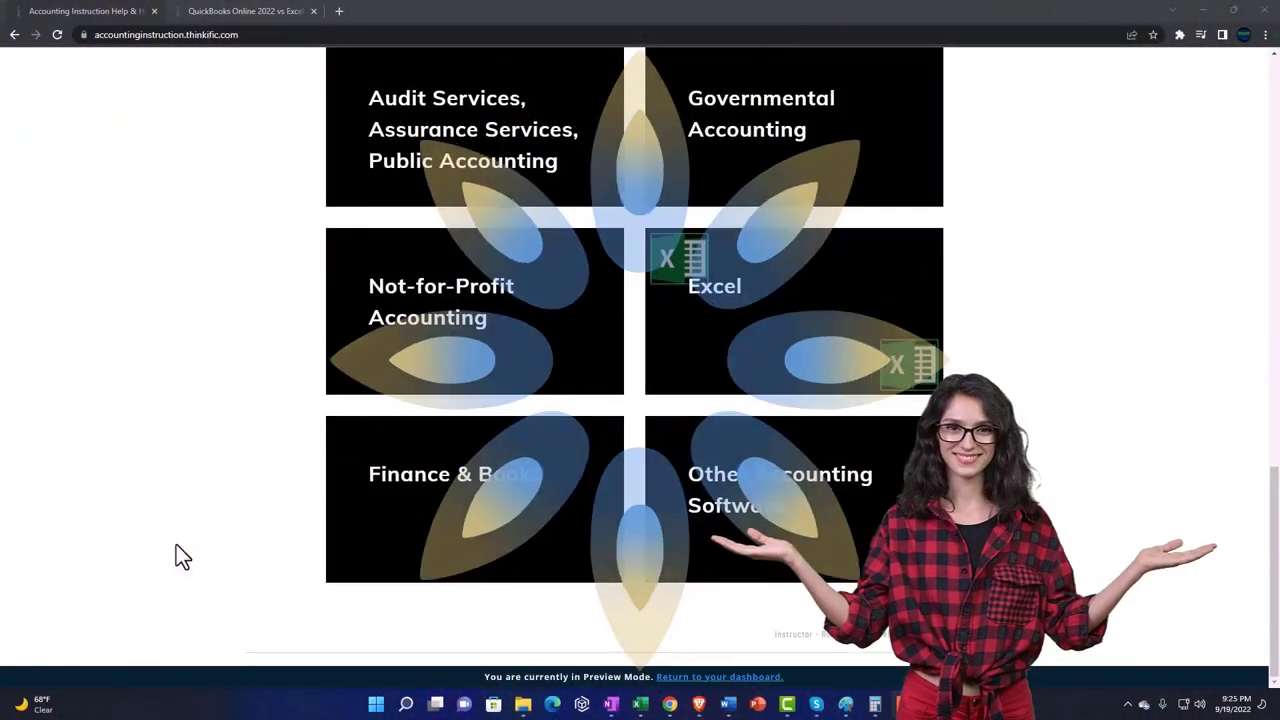
click(232, 14)
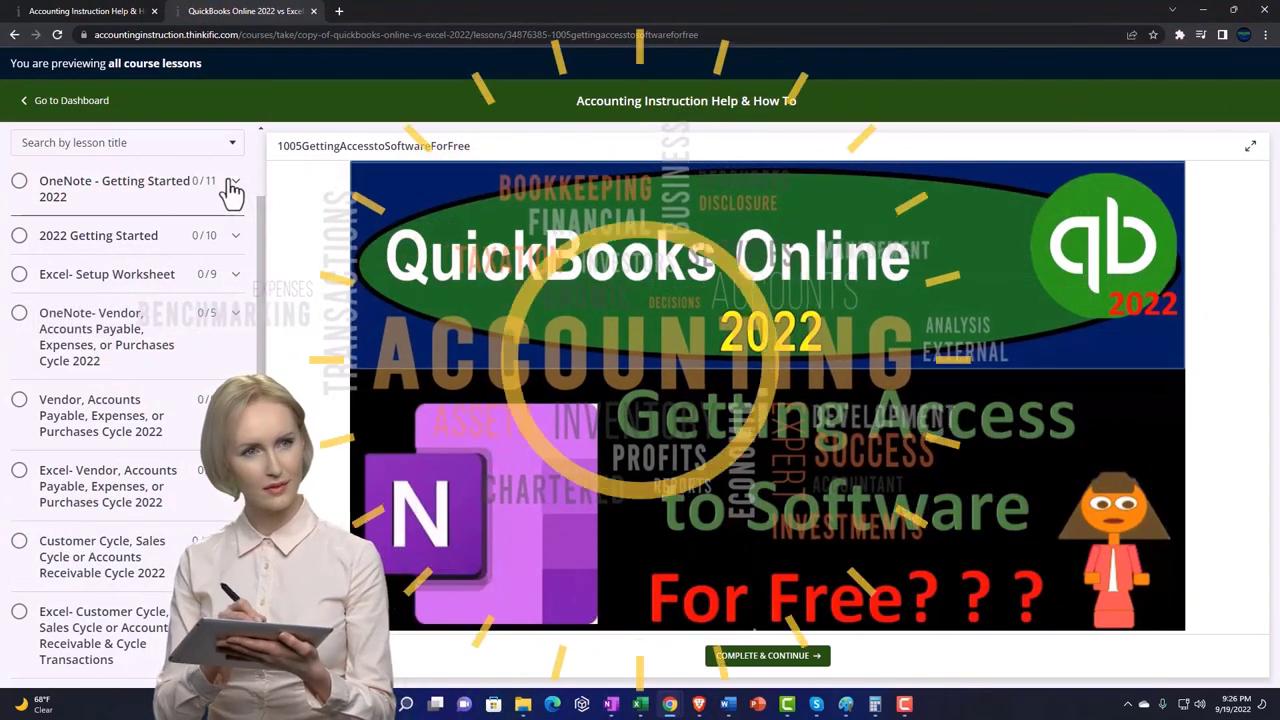
click(230, 184)
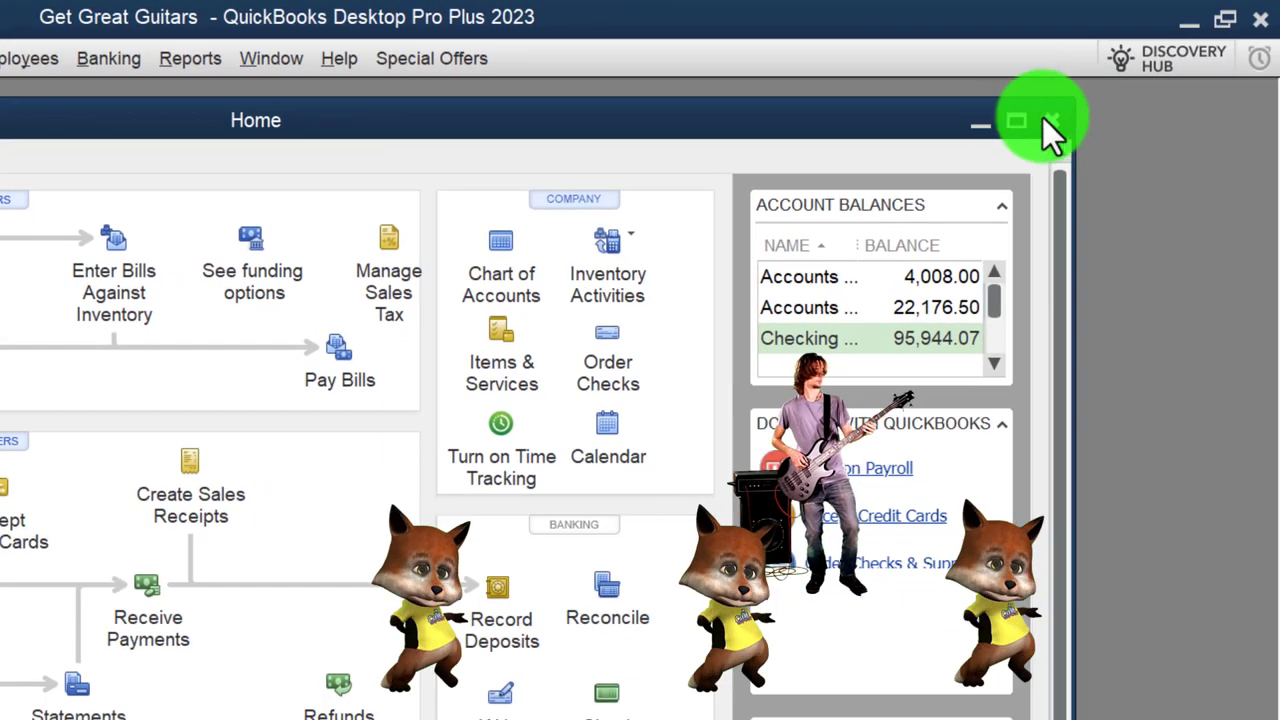
Step: Maximize the Home window in QuickBooks Desktop and check the view options for the open window list
click(1017, 123)
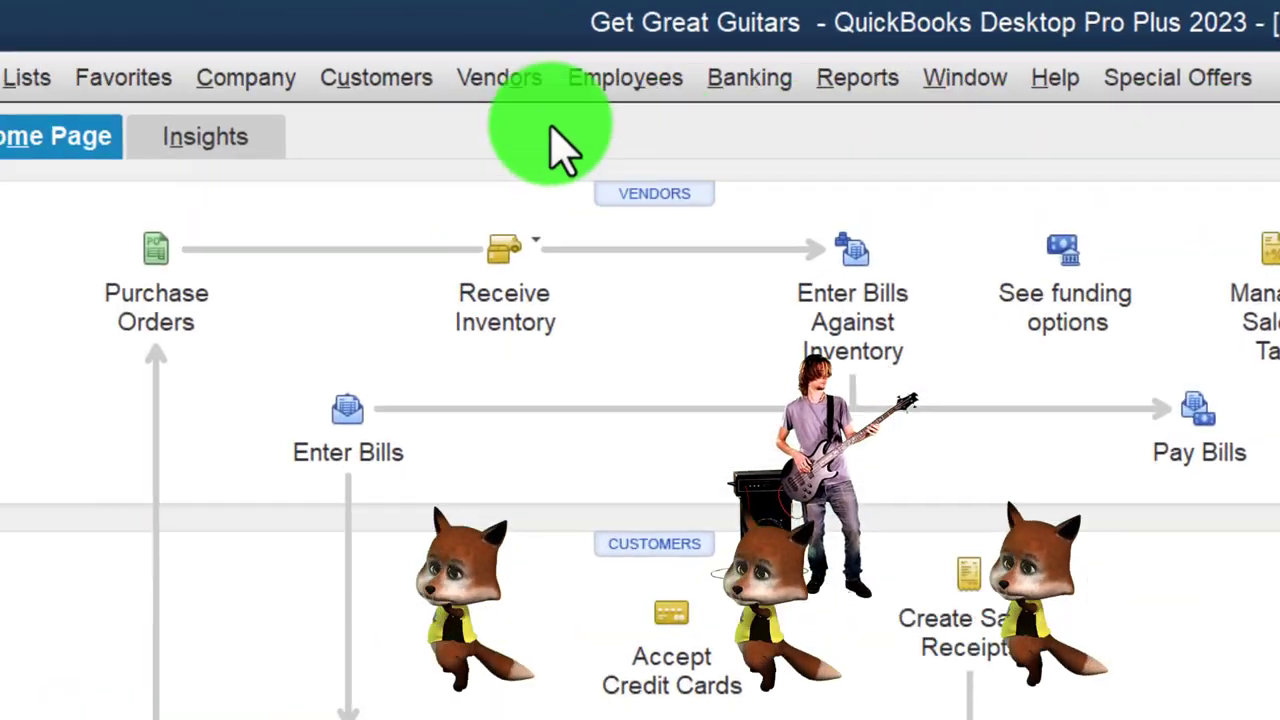
click(0, 87)
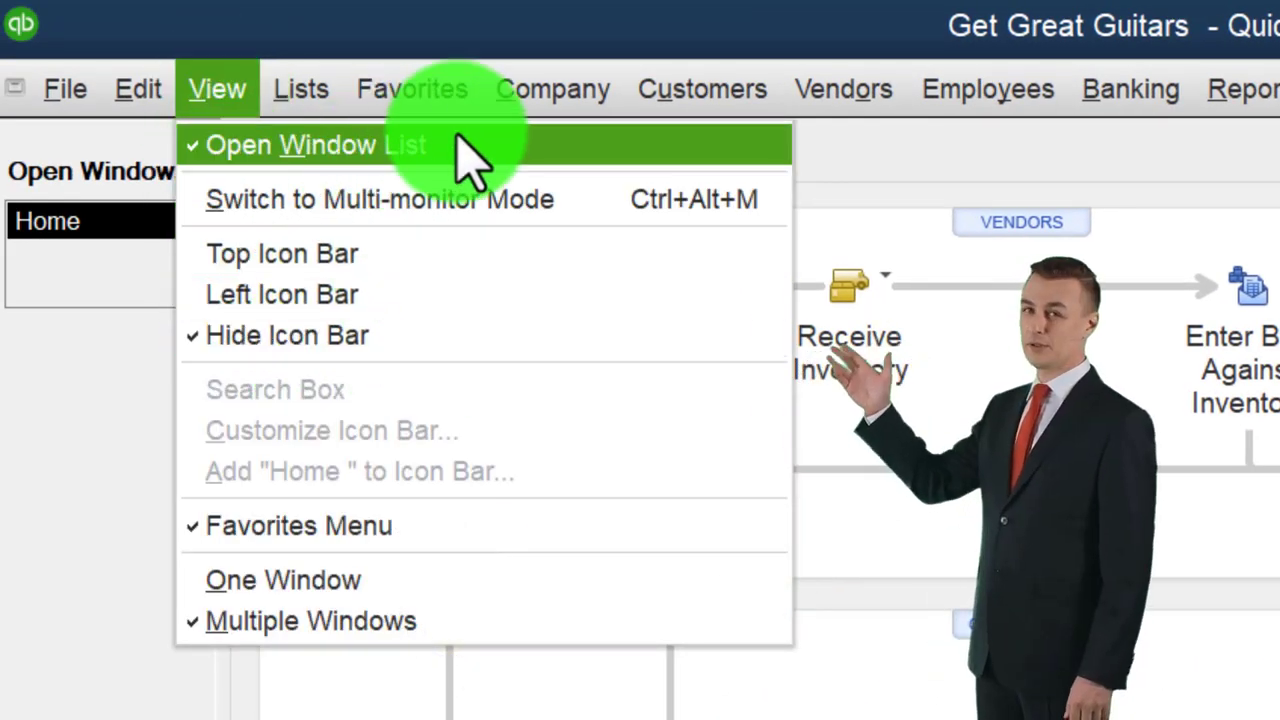
click(30, 405)
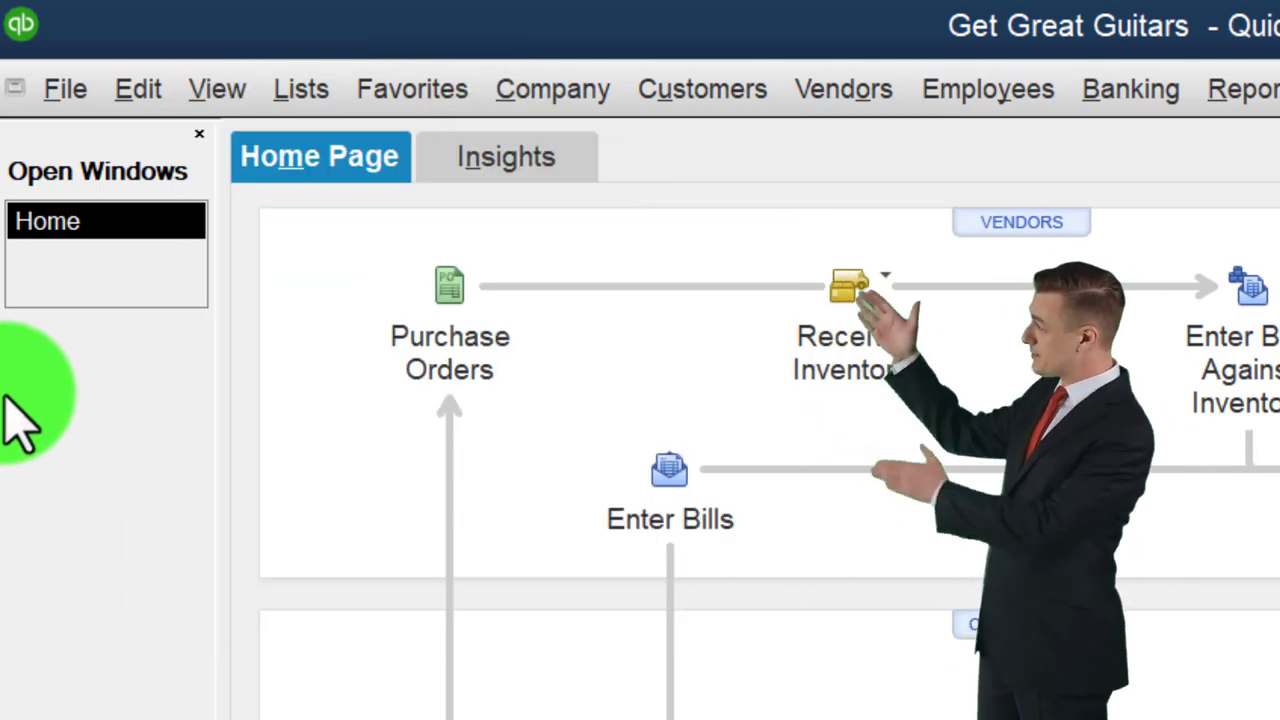
Step: Open the Profit & Loss Standard report and set its date range from 01/01/2023 to 12/31/2023
click(1242, 89)
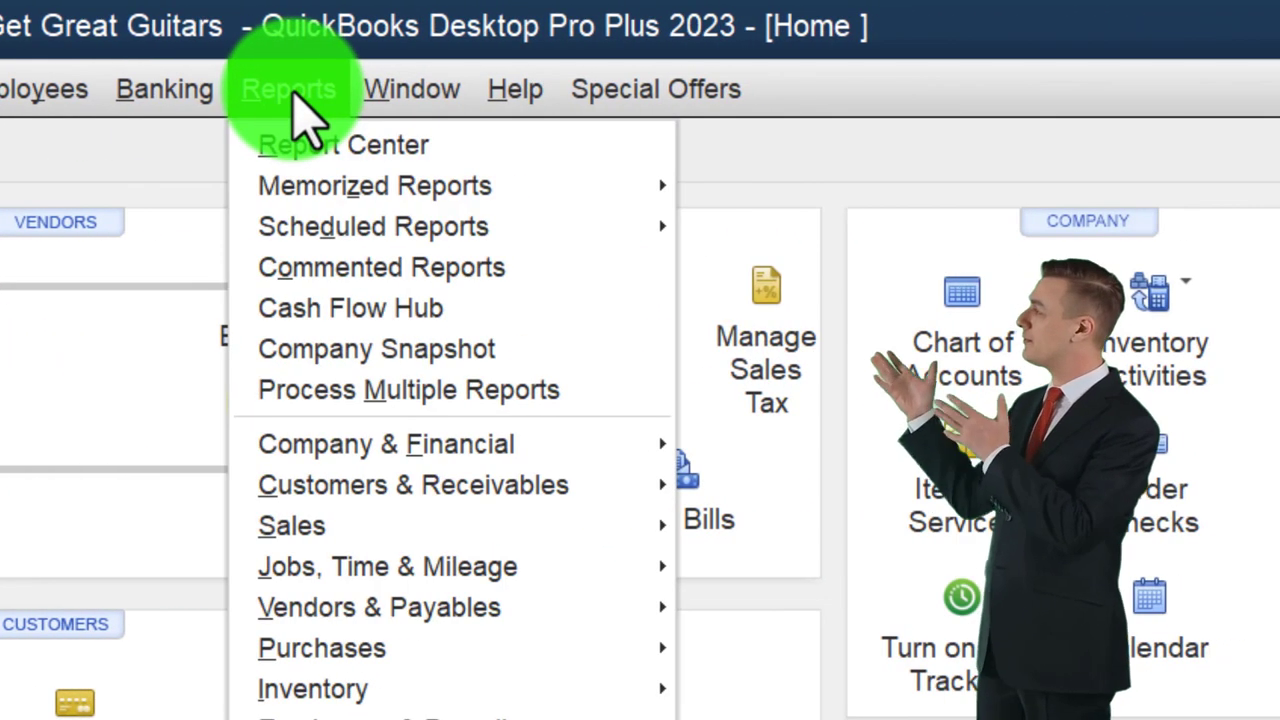
mouse_move(455, 450)
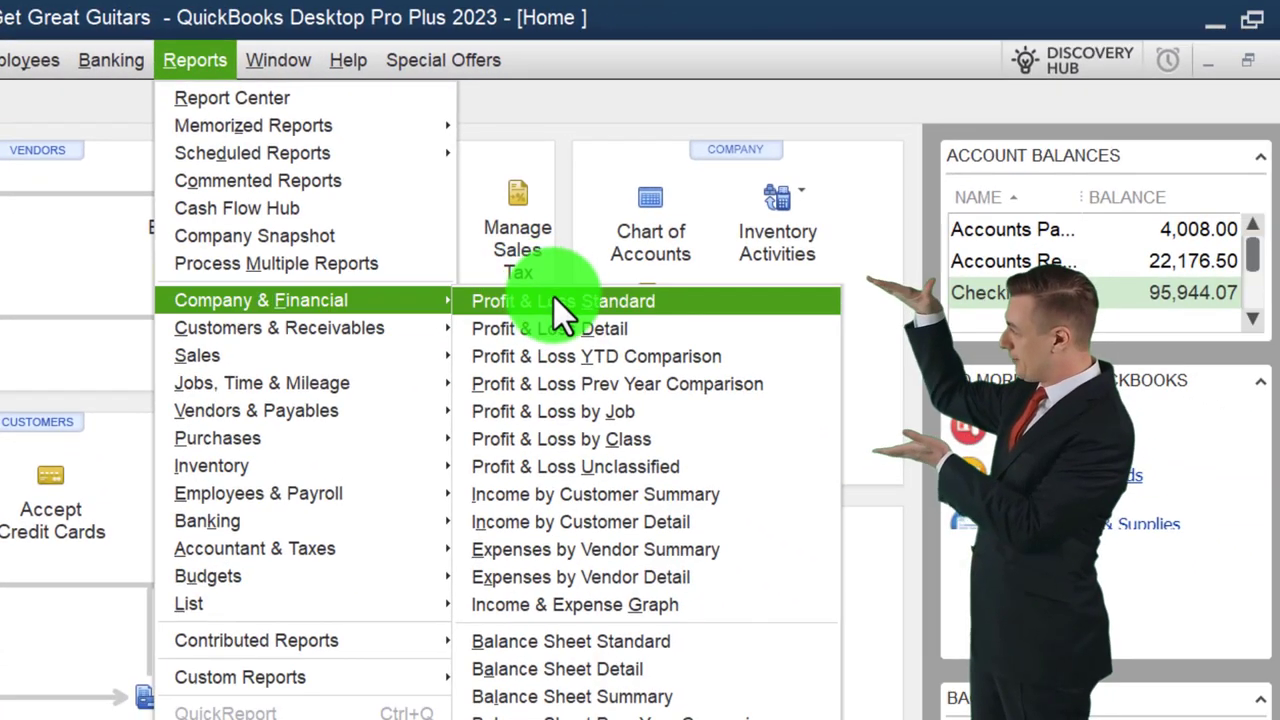
click(555, 300)
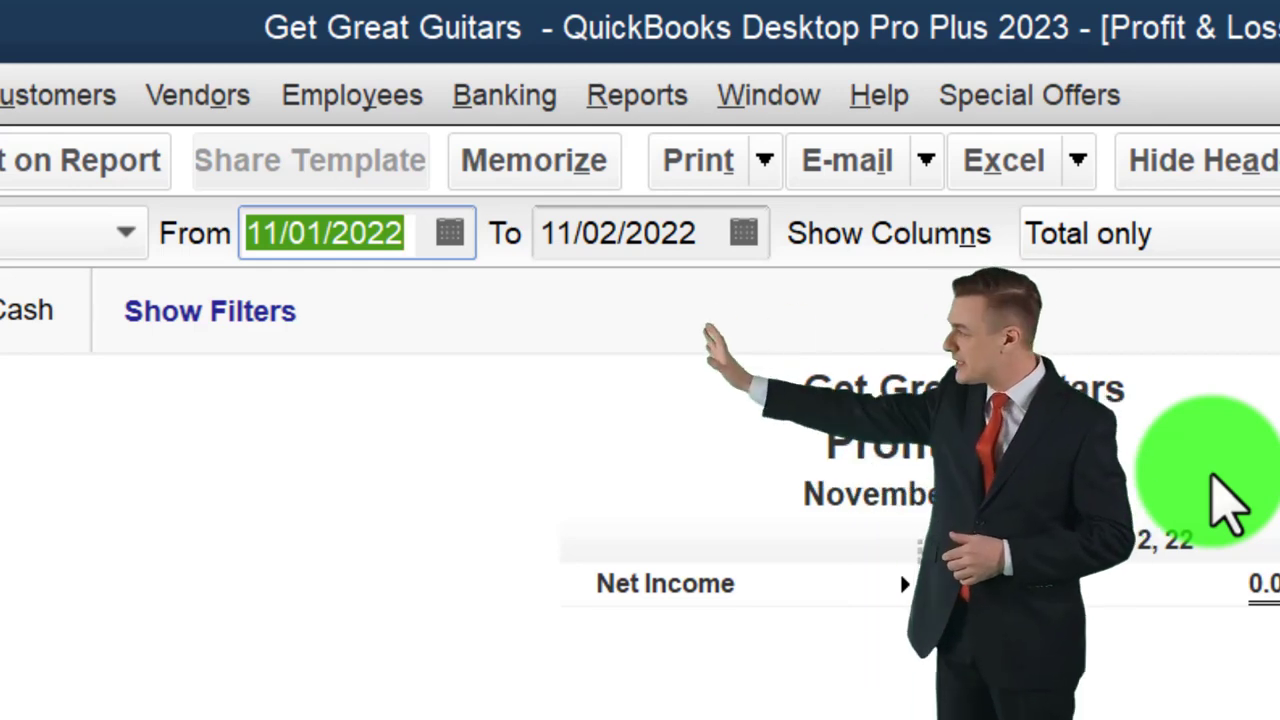
text(01/01/2023)
key(Tab)
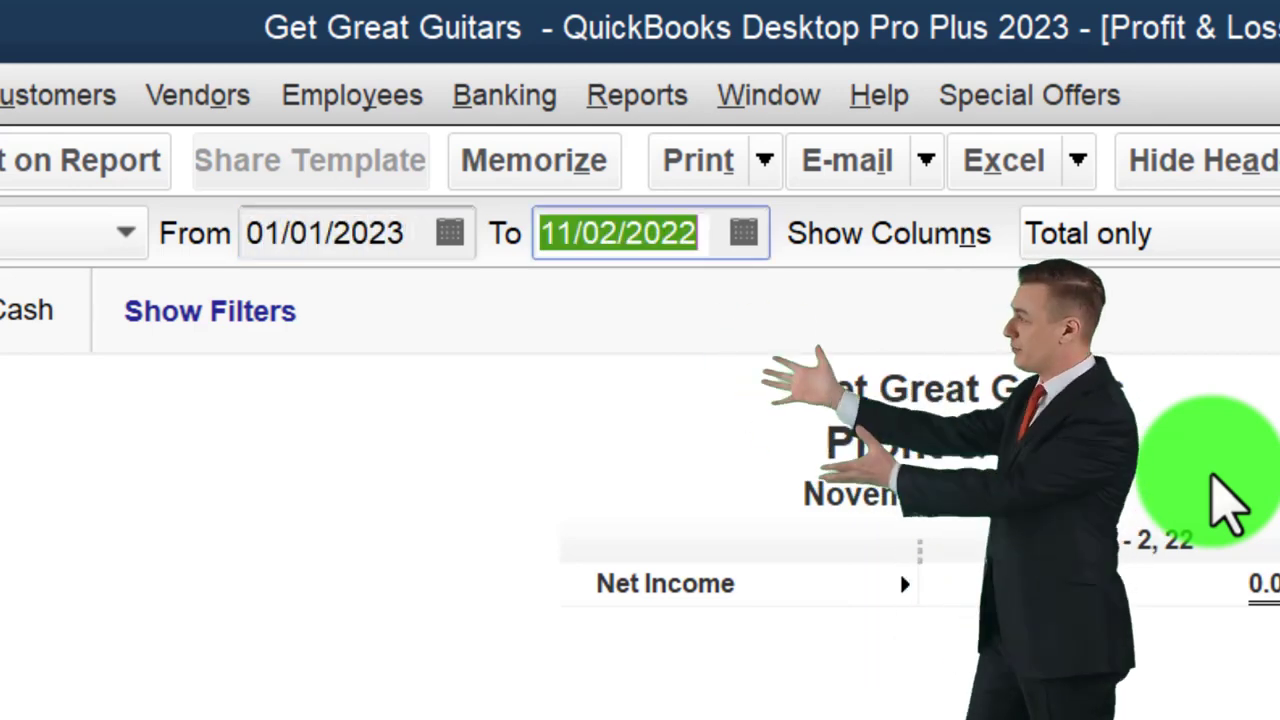
text(12/31/2023)
key(Tab)
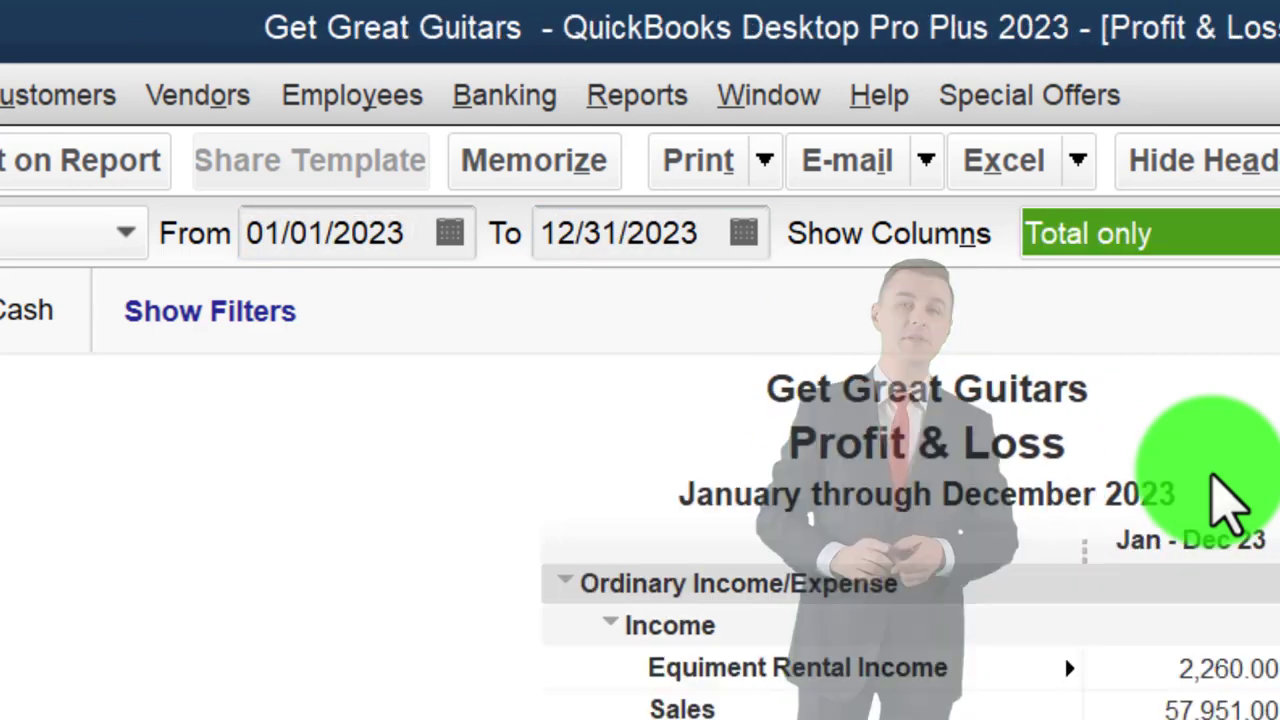
Step: Customize the Profit & Loss report with font size 14 for the column labels and all related fonts
click(383, 185)
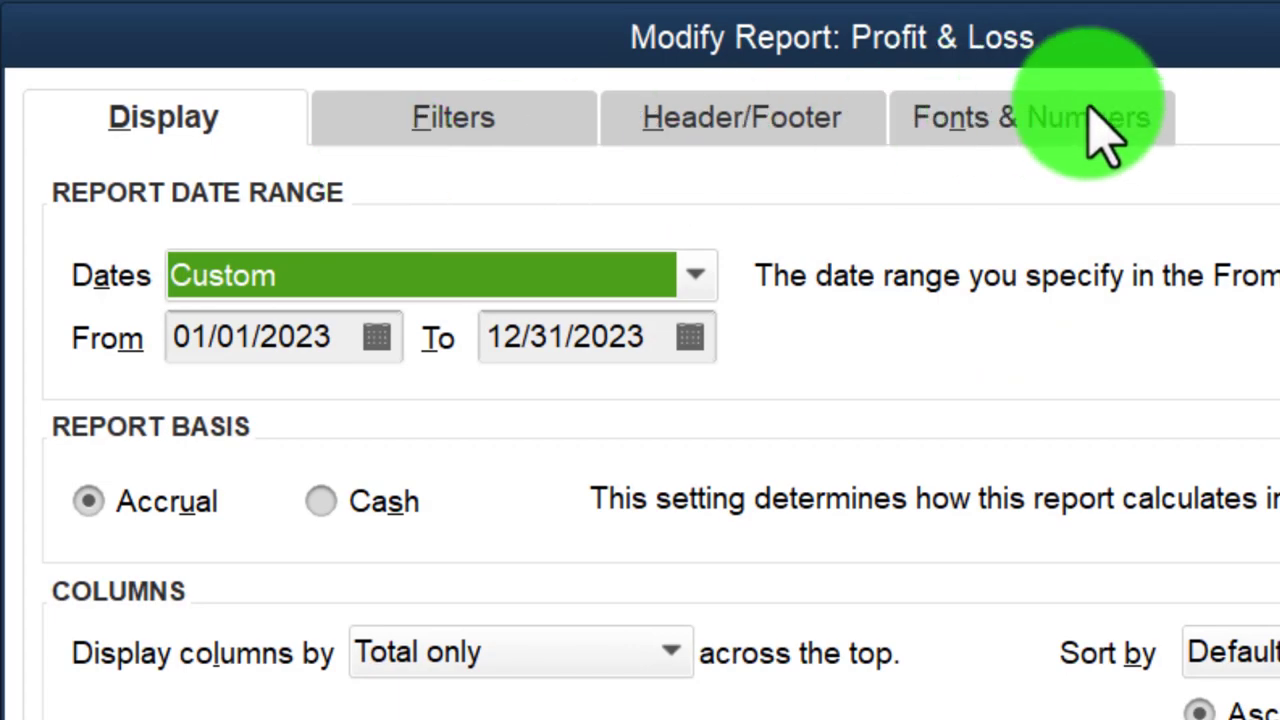
click(1100, 128)
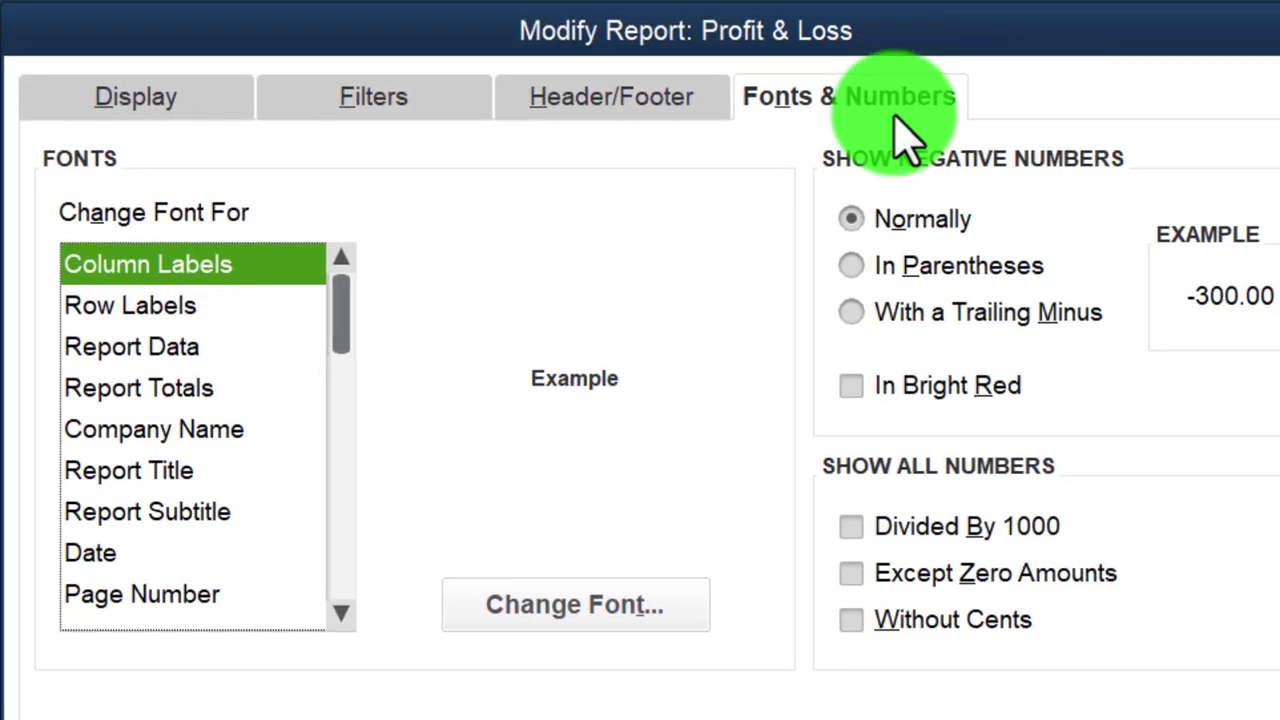
click(622, 595)
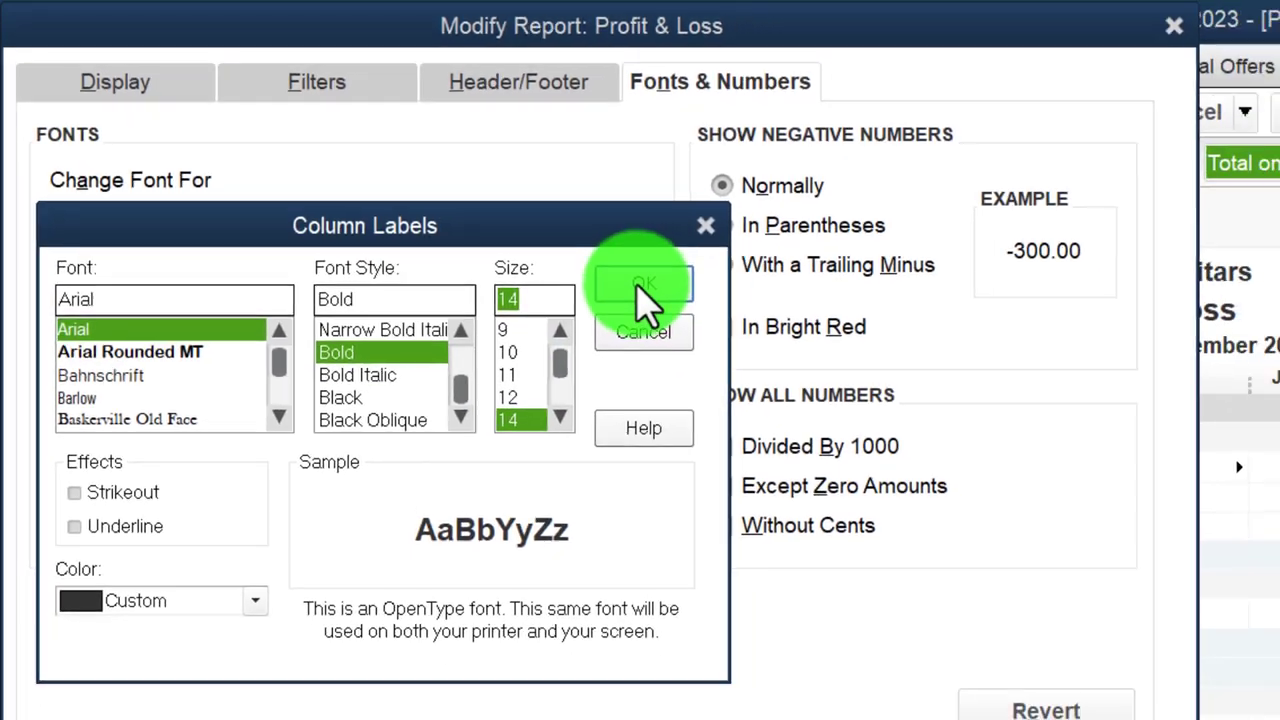
click(724, 318)
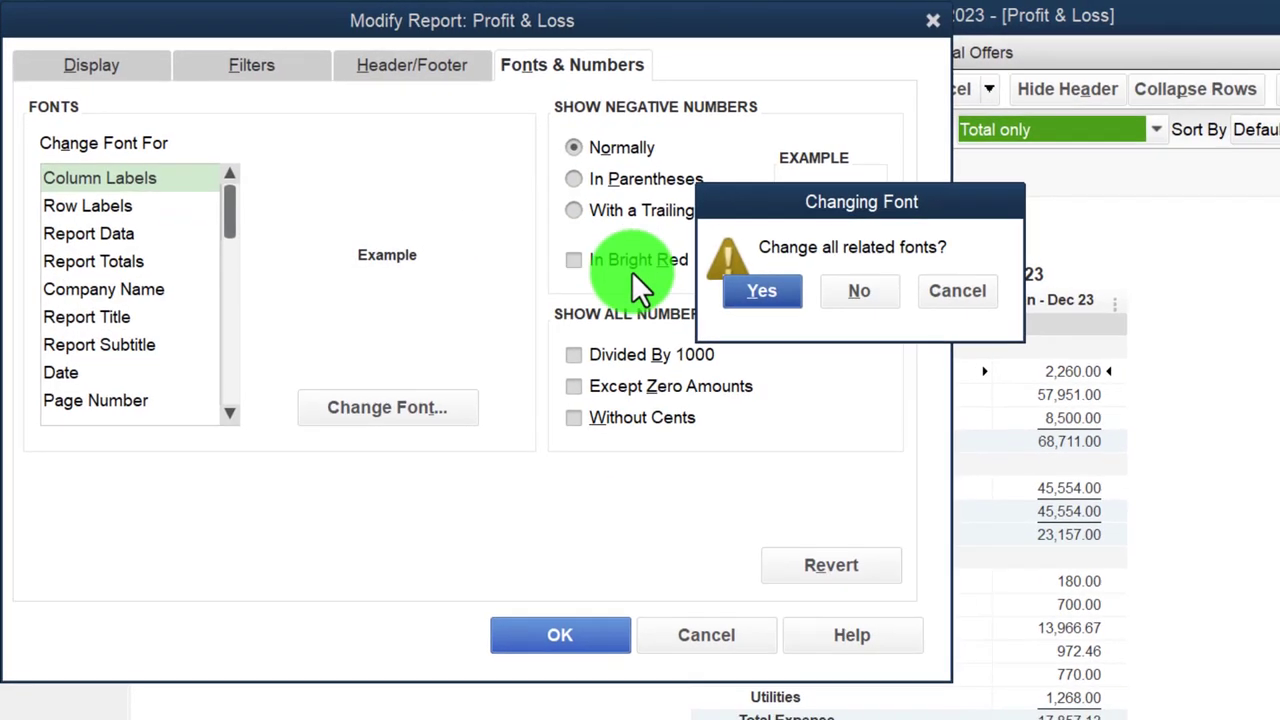
click(785, 305)
click(586, 645)
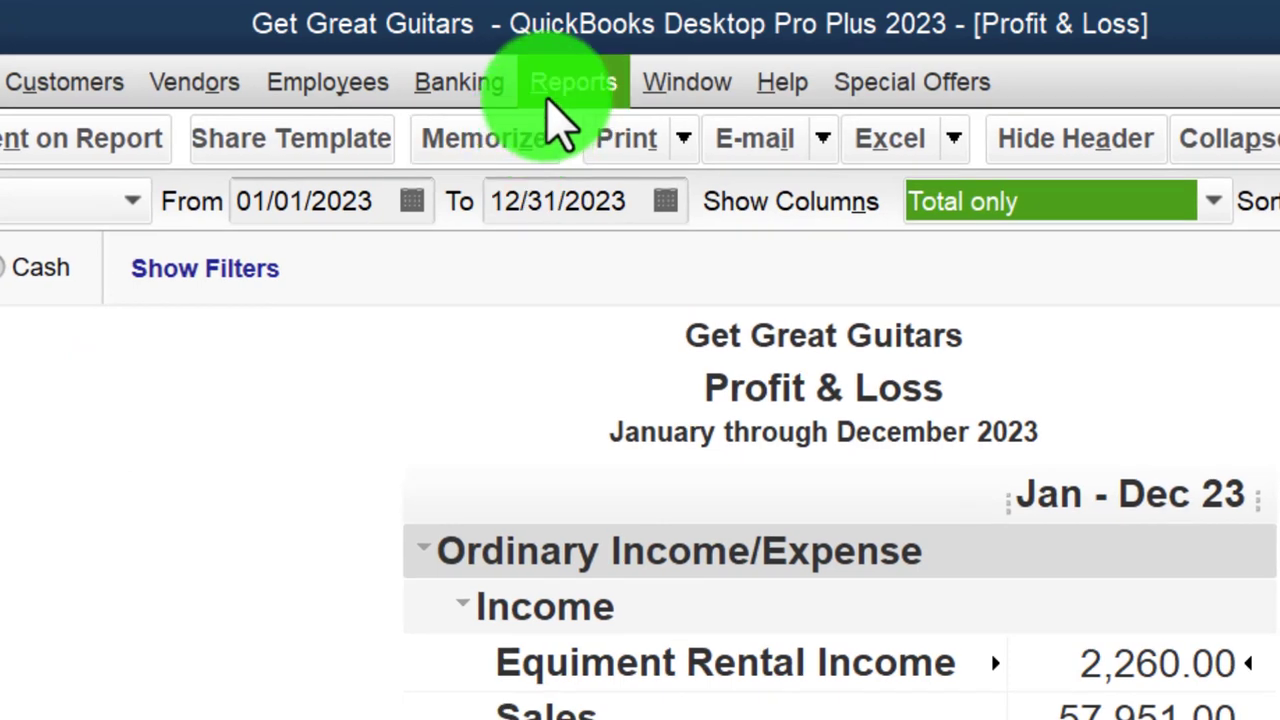
Step: Open the Balance Sheet Standard report from the company and financial reports
click(552, 98)
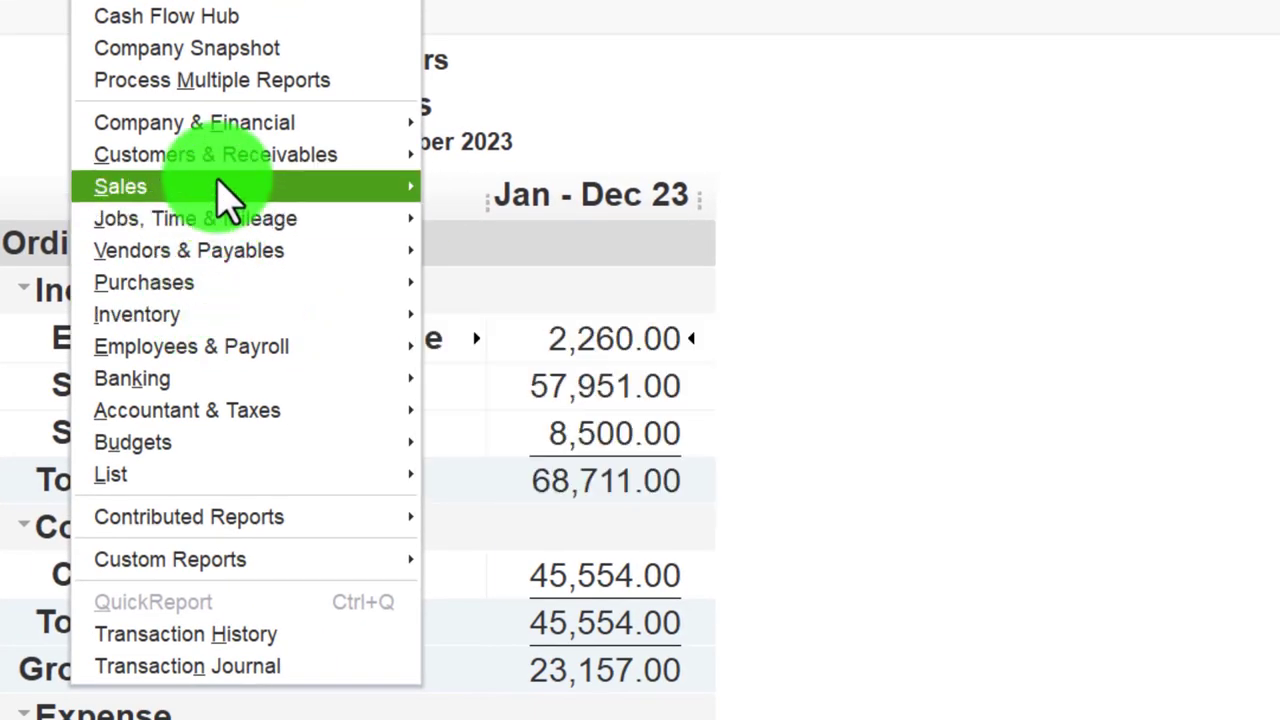
mouse_move(290, 125)
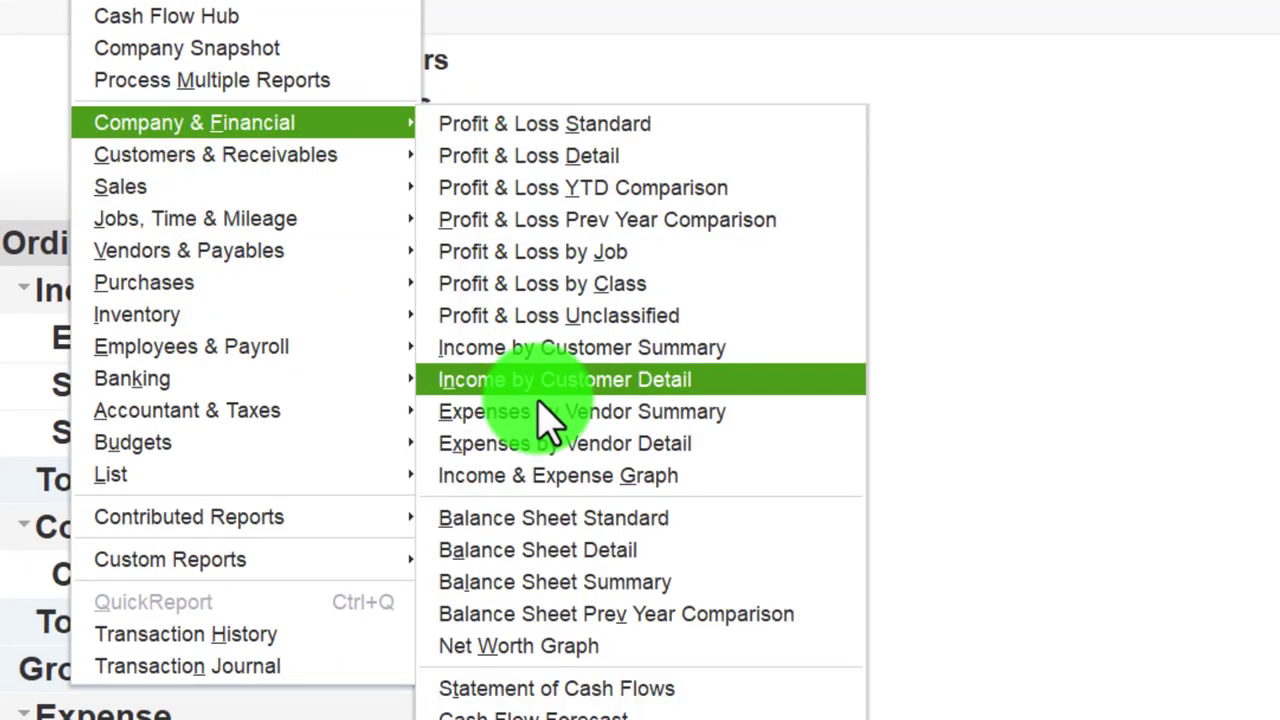
click(735, 535)
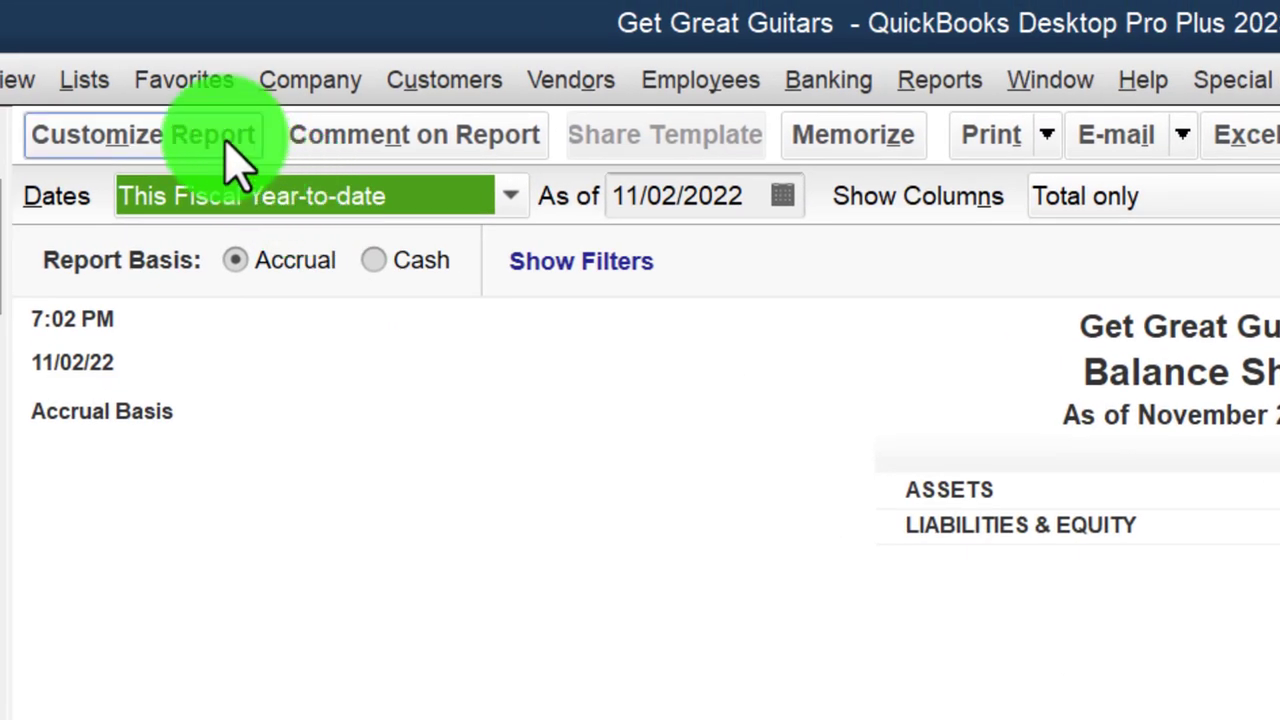
Step: Customize the Balance Sheet report to cover the date range from 01/01/2023 to 01/31/2023
click(232, 160)
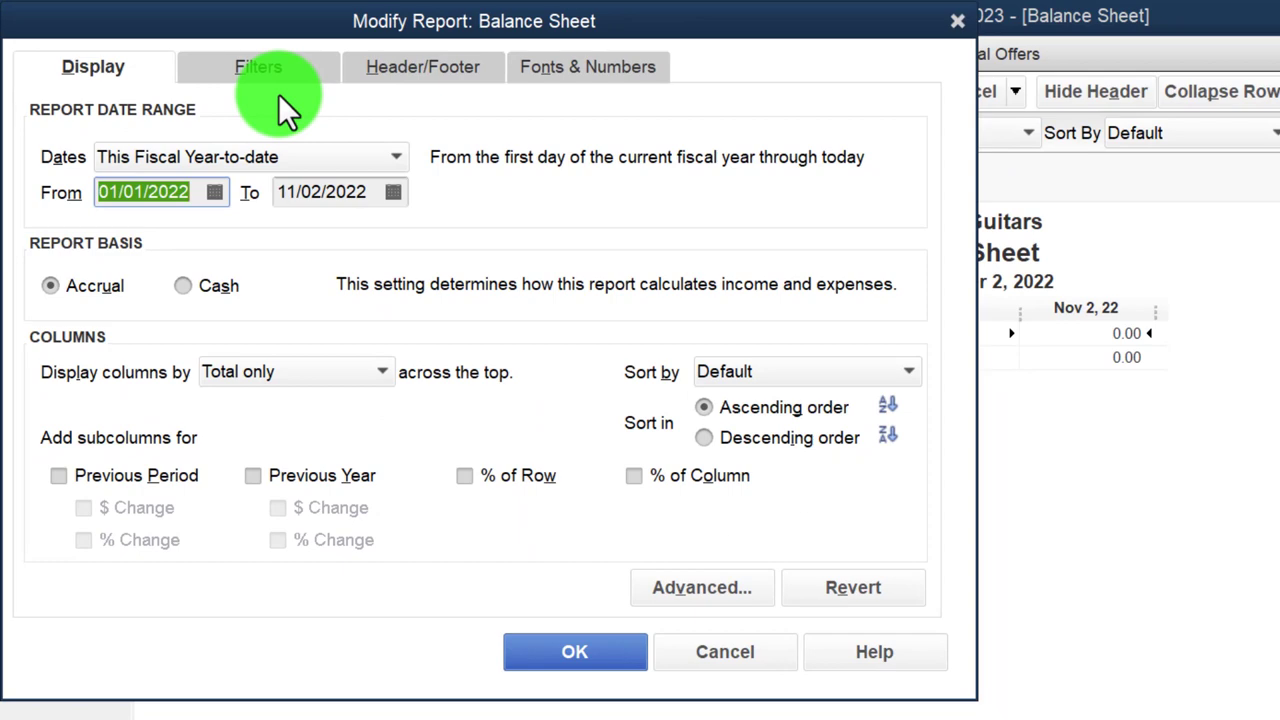
text(01012023)
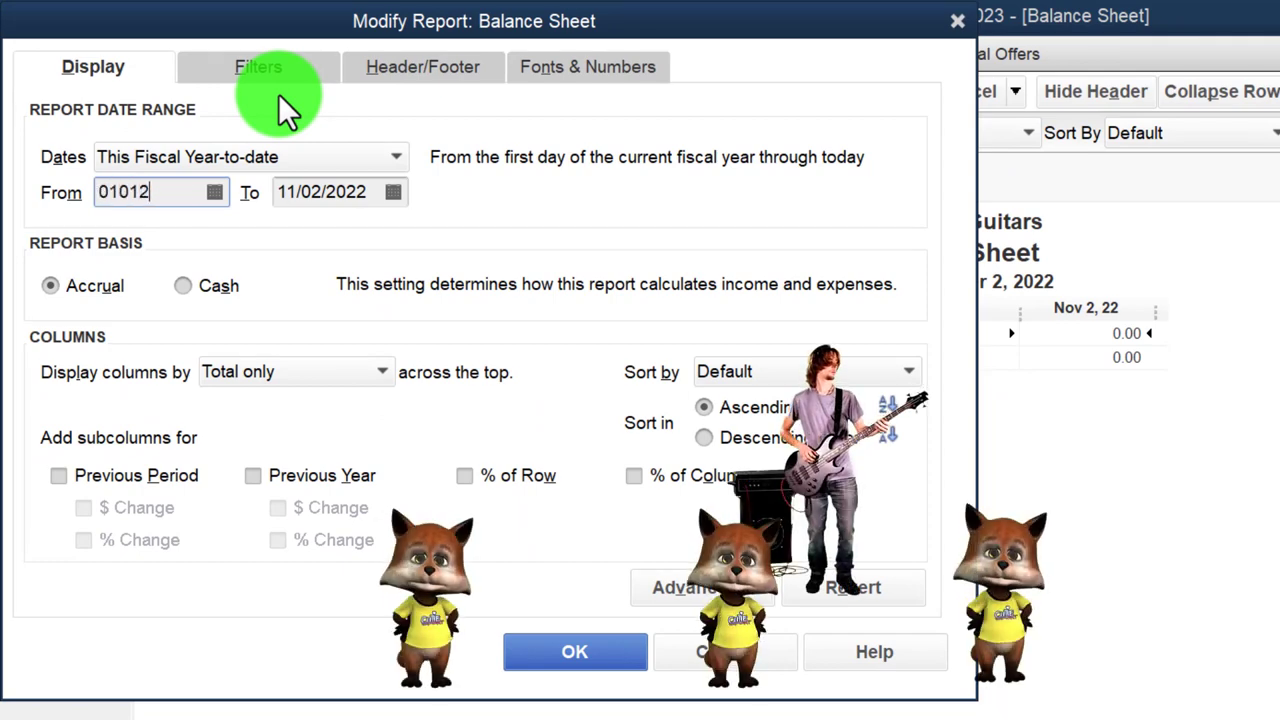
key(Tab)
text(1)
key(BackSpace)
text(01/202)
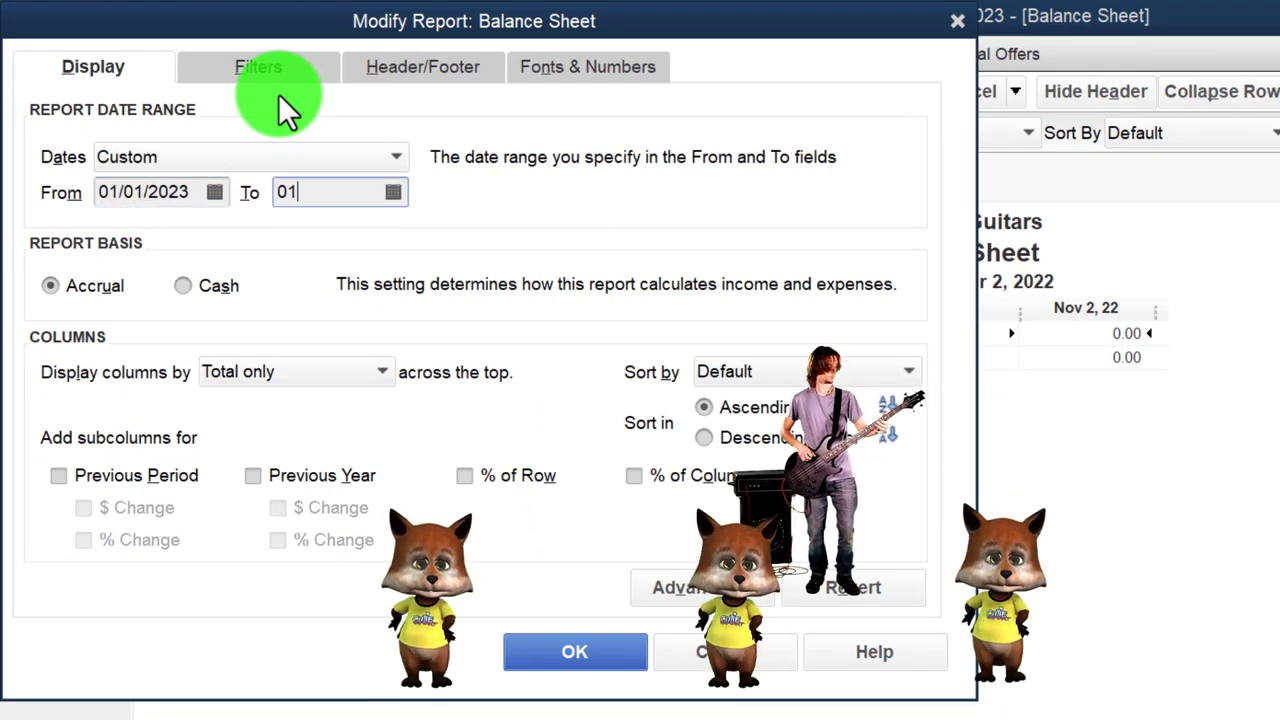
text(31/2023)
key(Tab)
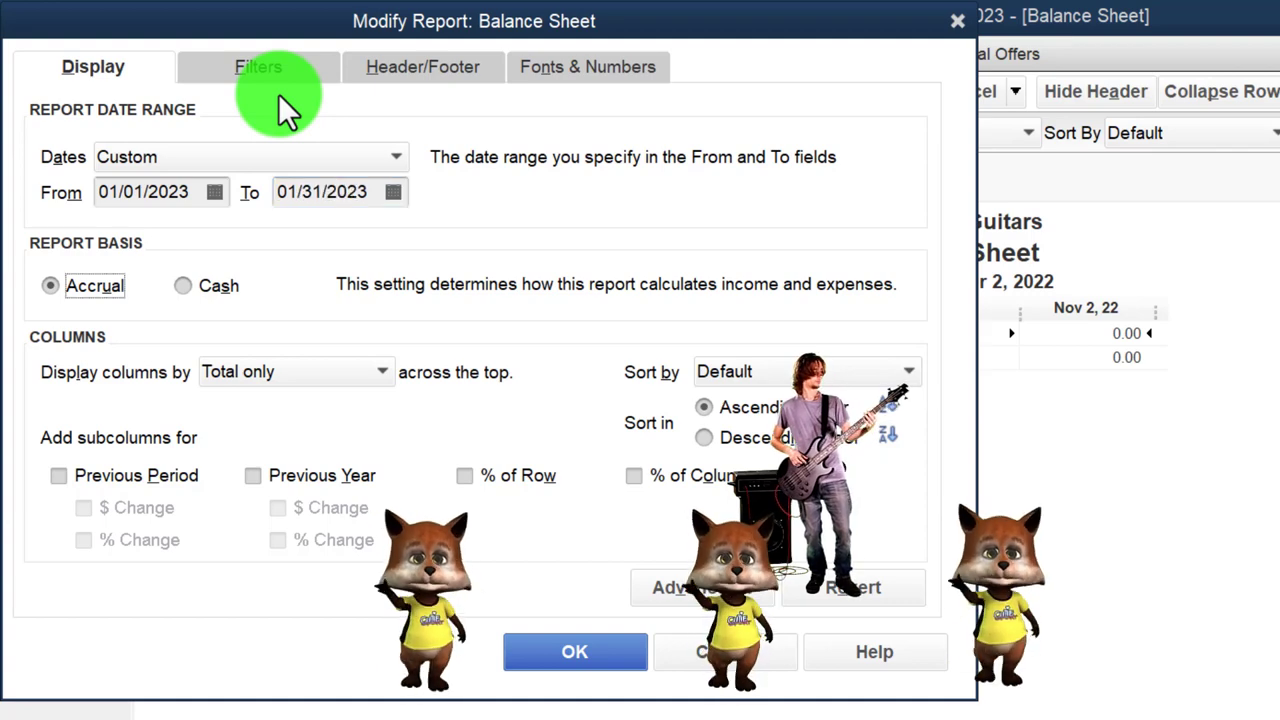
Step: Set the Balance Sheet's column labels and all related fonts to size 14 and apply the report changes
click(641, 58)
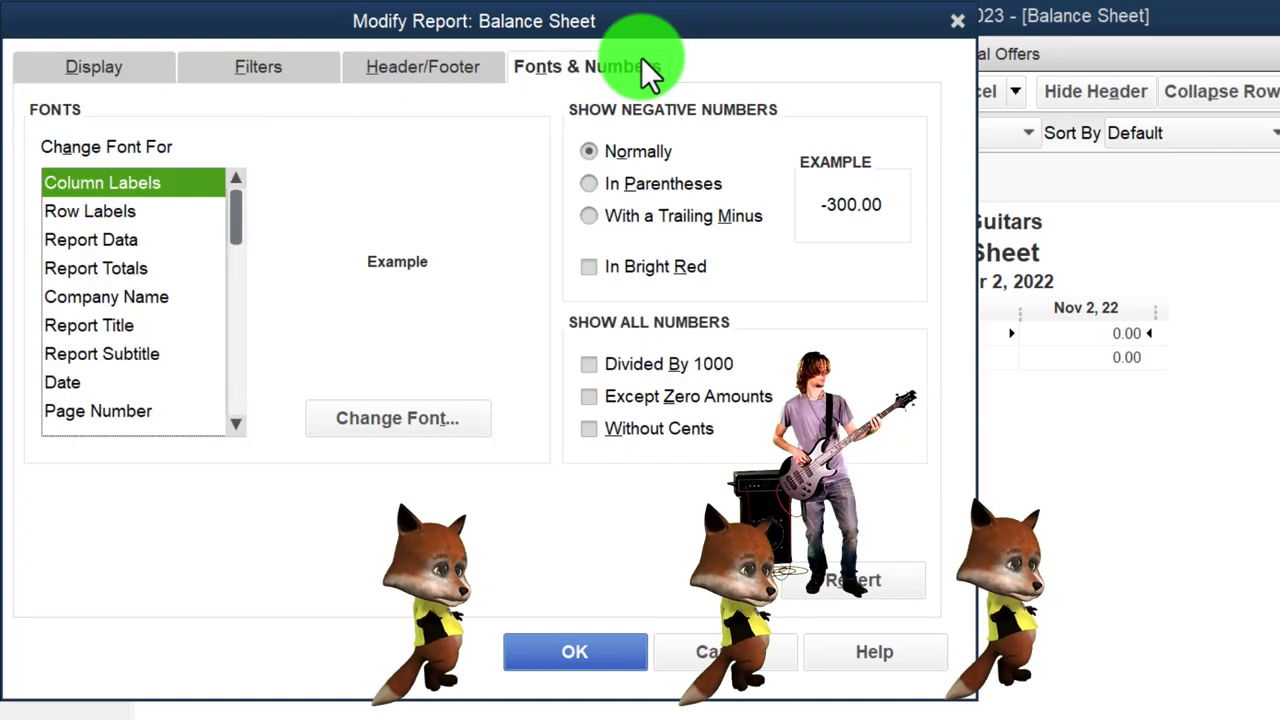
click(470, 427)
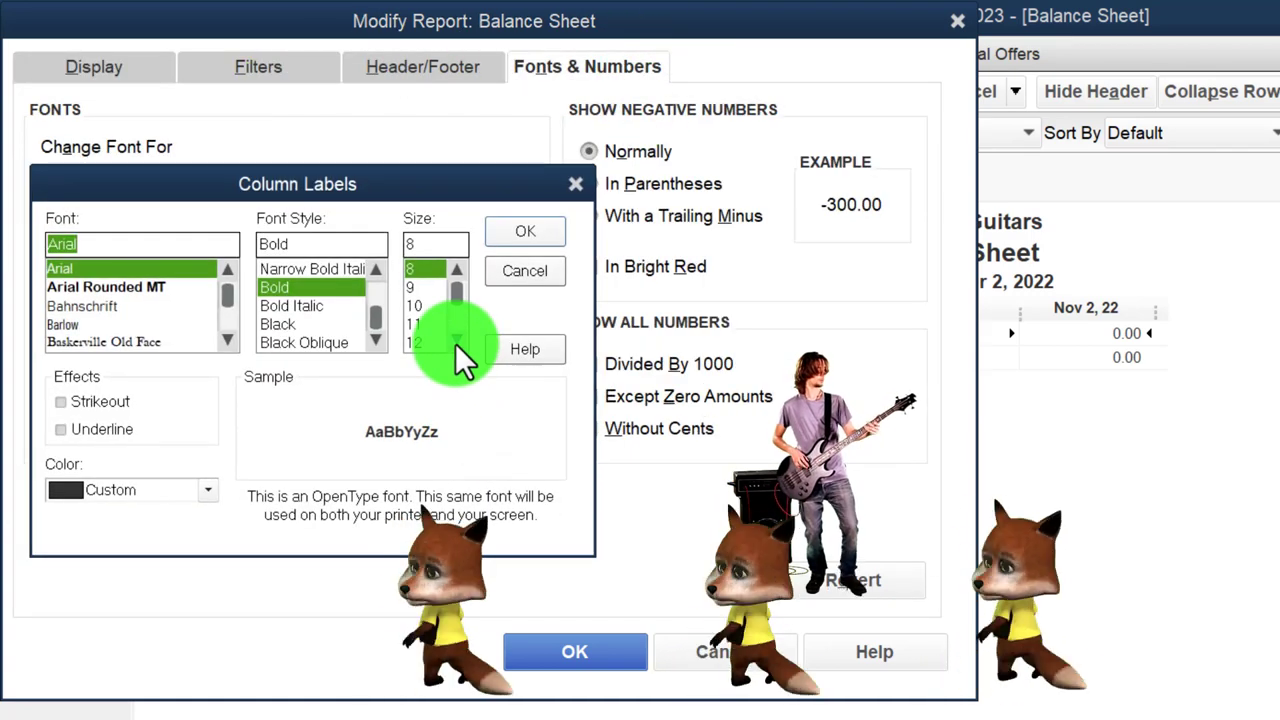
click(457, 340)
click(428, 342)
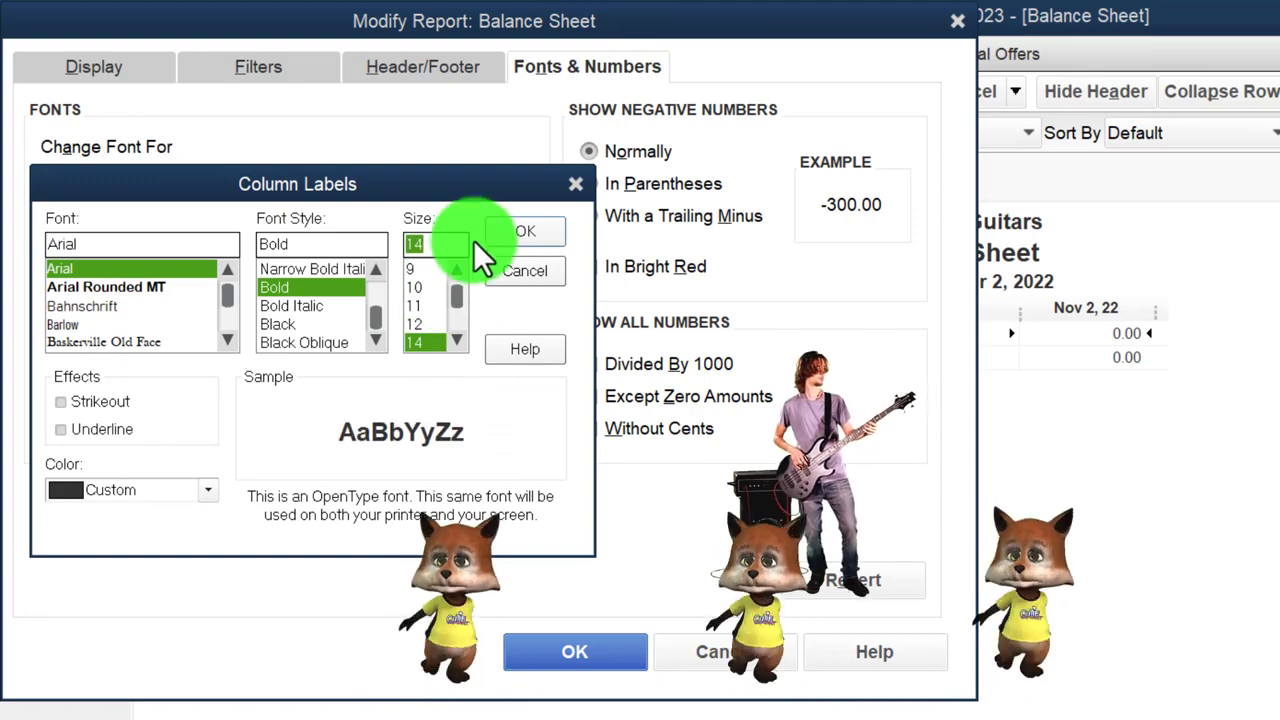
click(500, 236)
click(762, 300)
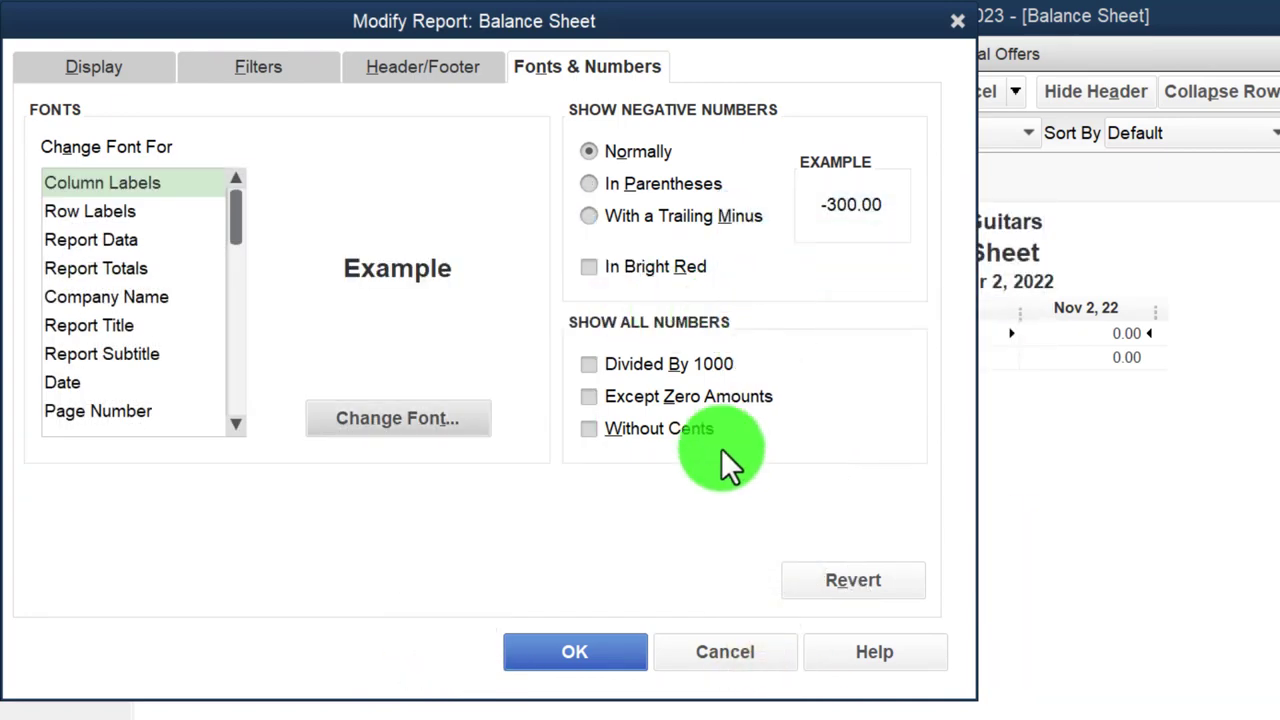
click(610, 651)
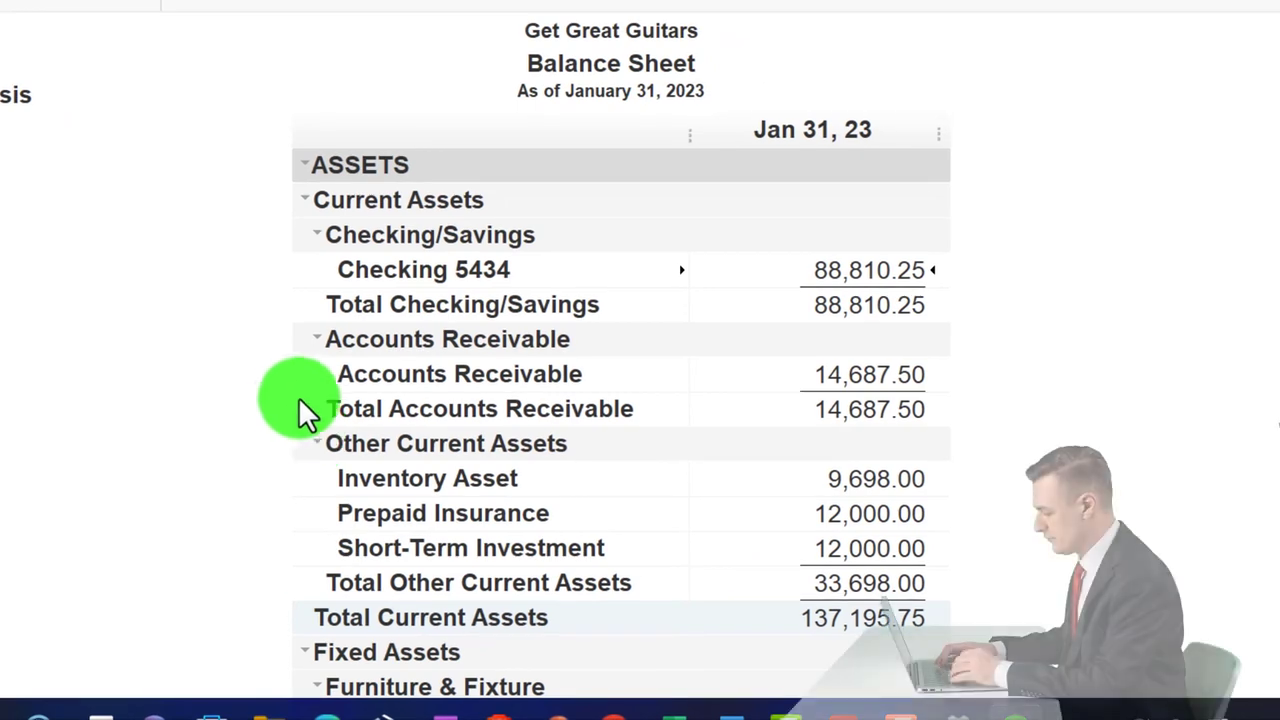
Step: Look over the asset accounts on the Balance Sheet and return to the Home page
scroll(262, 409, down, 1)
scroll(266, 410, up, 1)
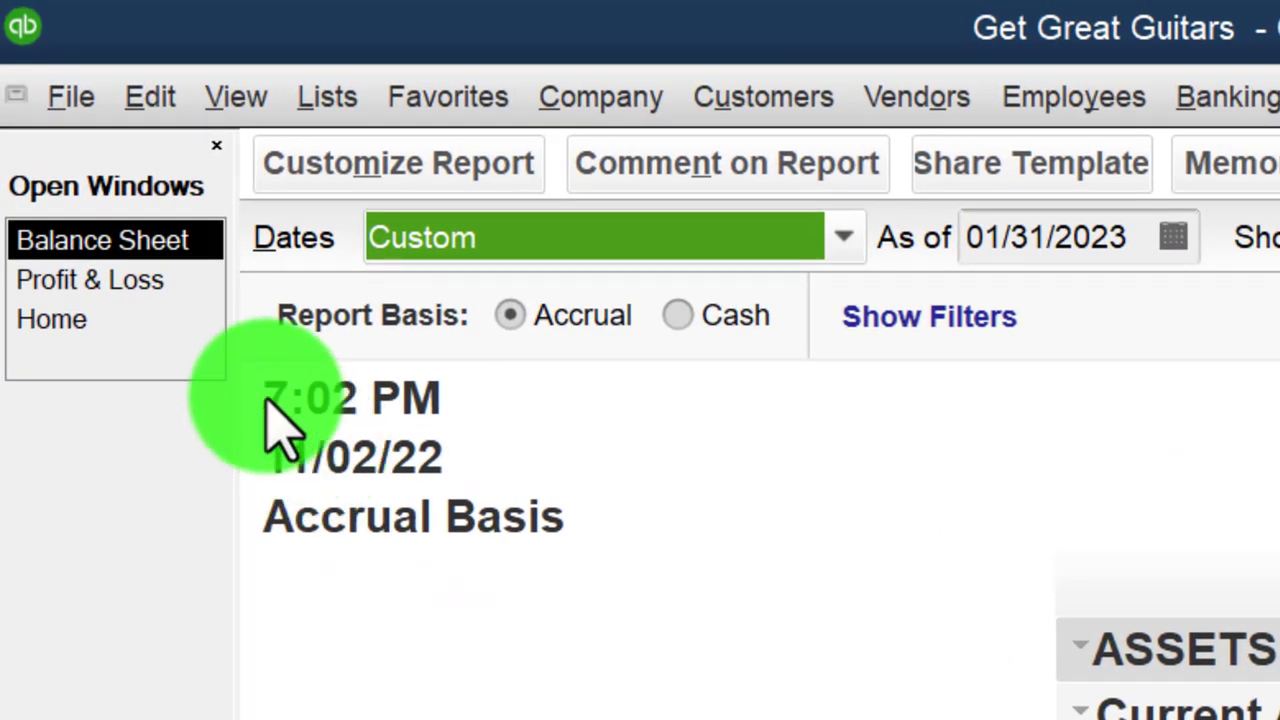
click(76, 327)
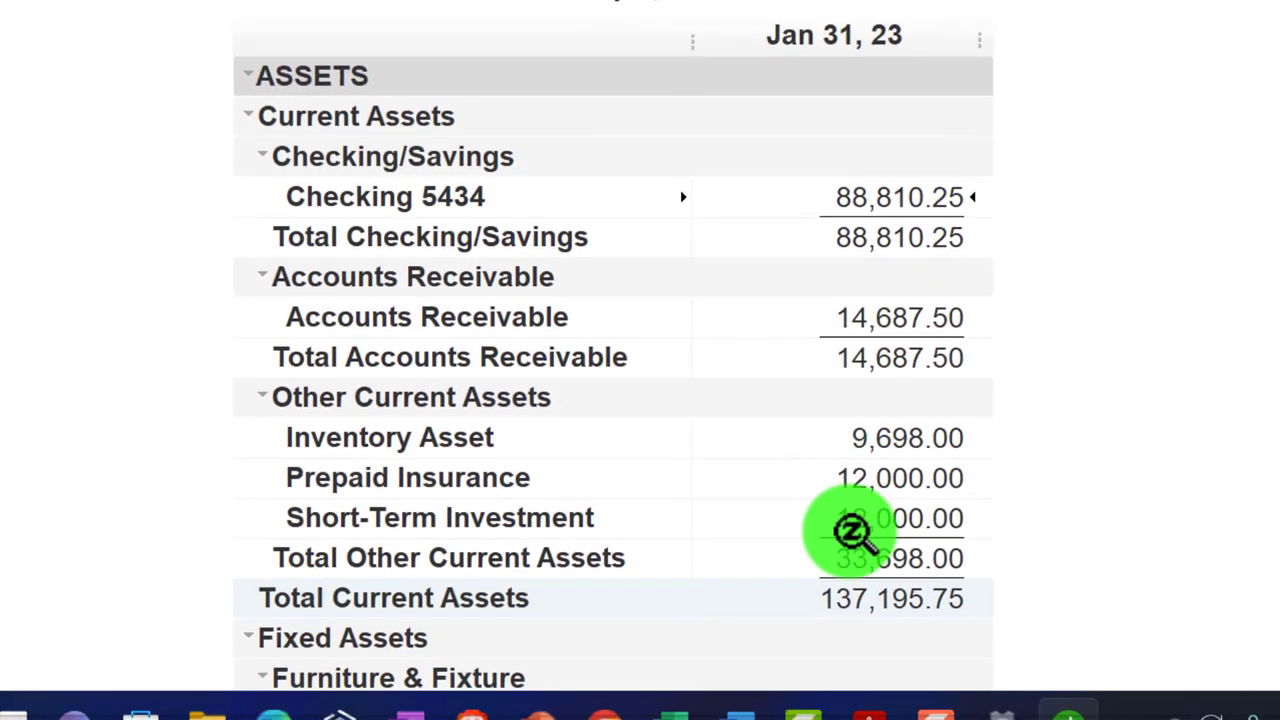
Step: Switch to the PDF bank statement for the month ended 1/31 and examine its balance summary, deposits and withdrawals
click(880, 705)
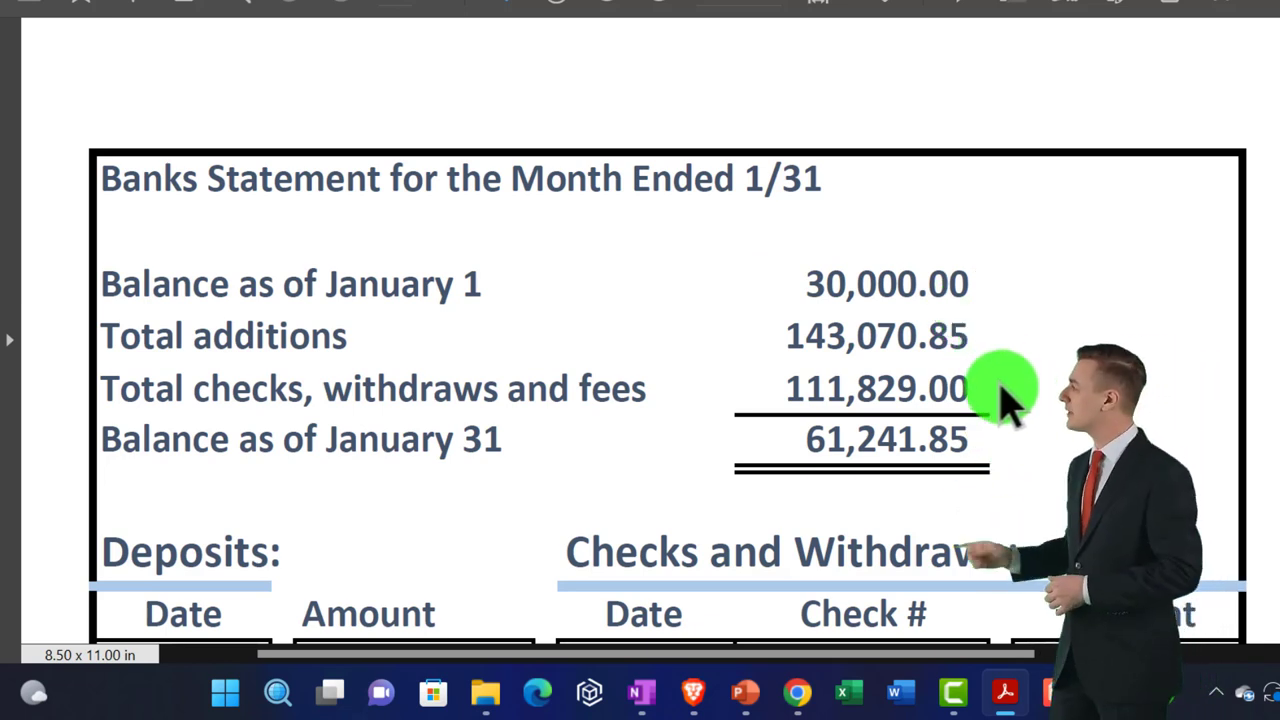
scroll(1001, 387, down, 1)
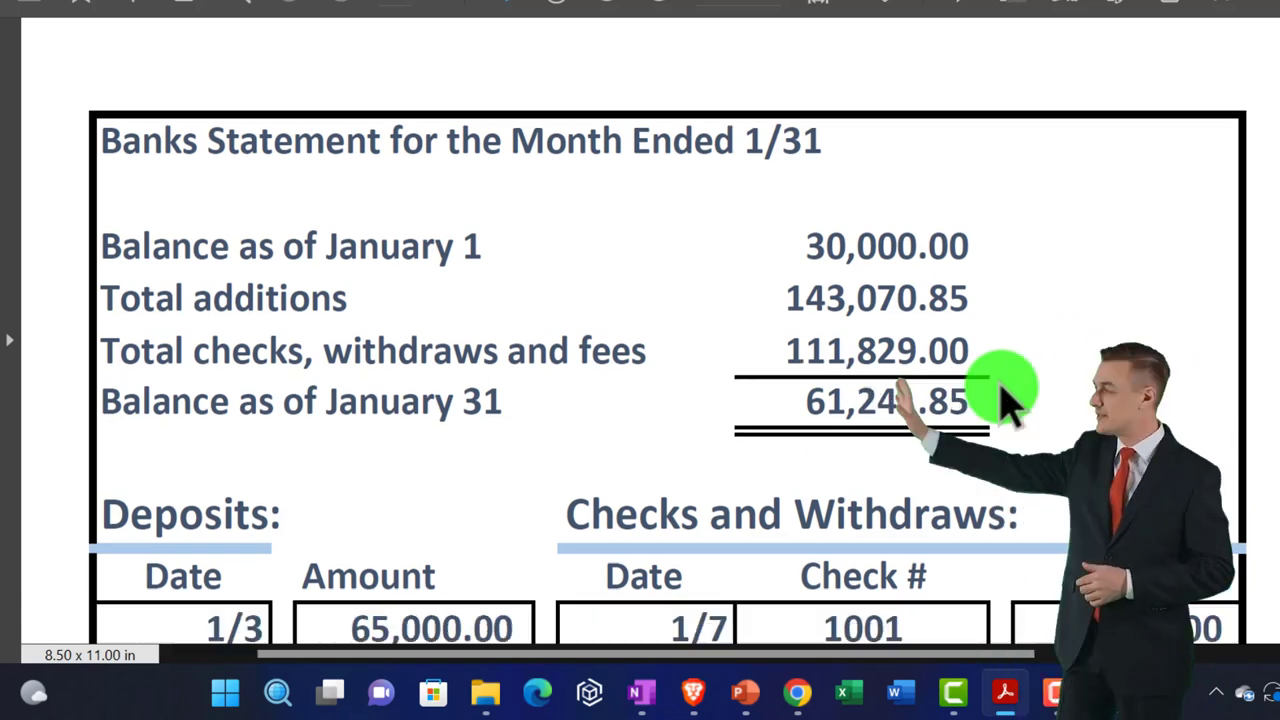
scroll(1001, 410, down, 1)
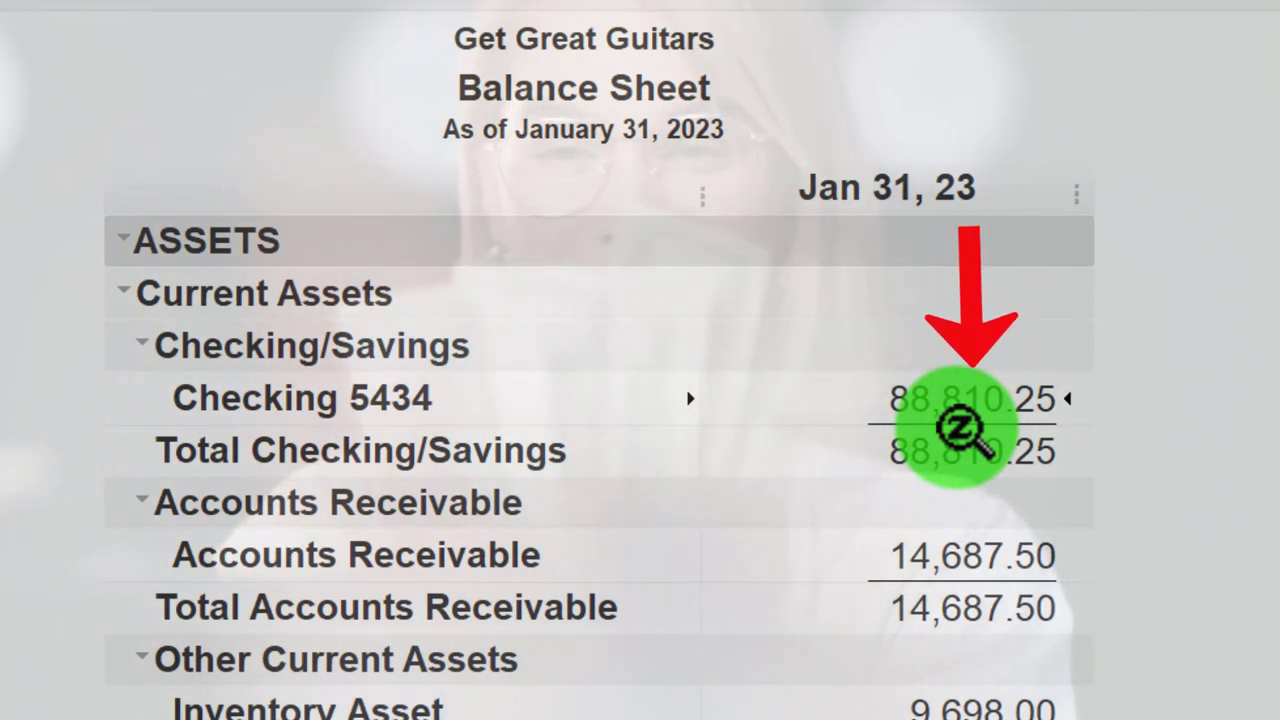
Step: Drill into the Checking 5434 balance on the Balance Sheet to view its transactions, and return to the report
double_click(975, 398)
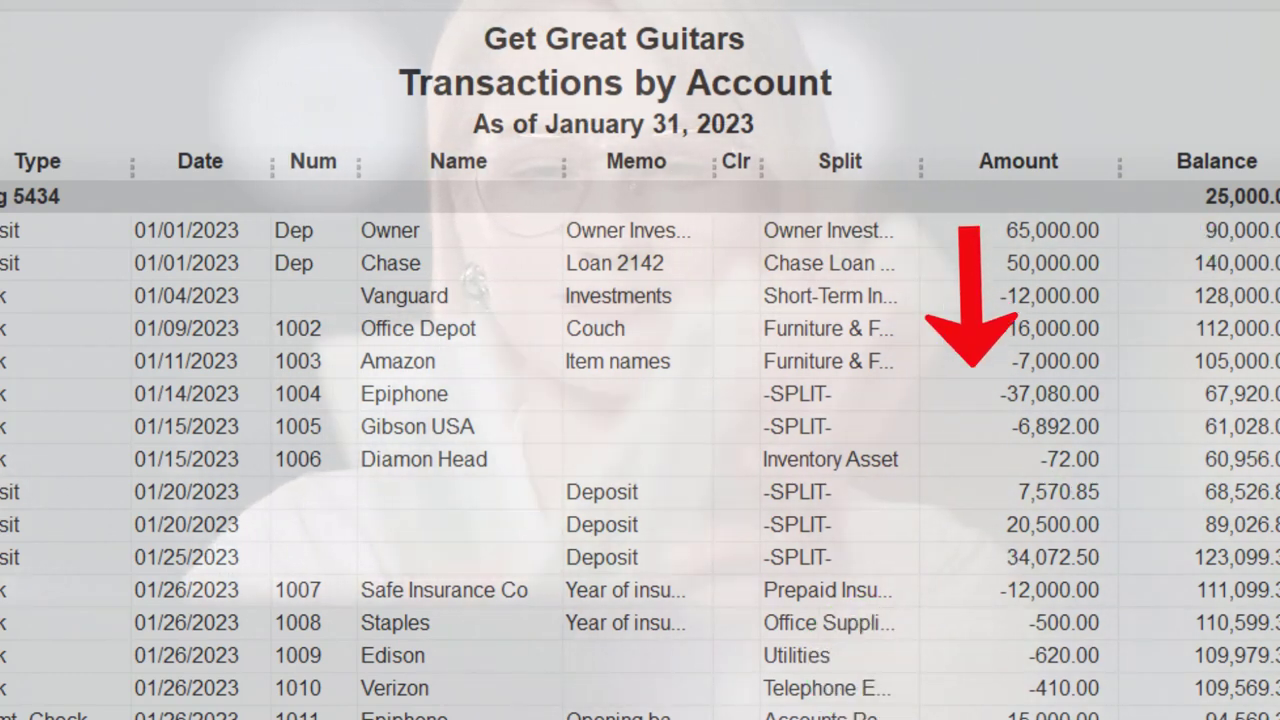
key(Escape)
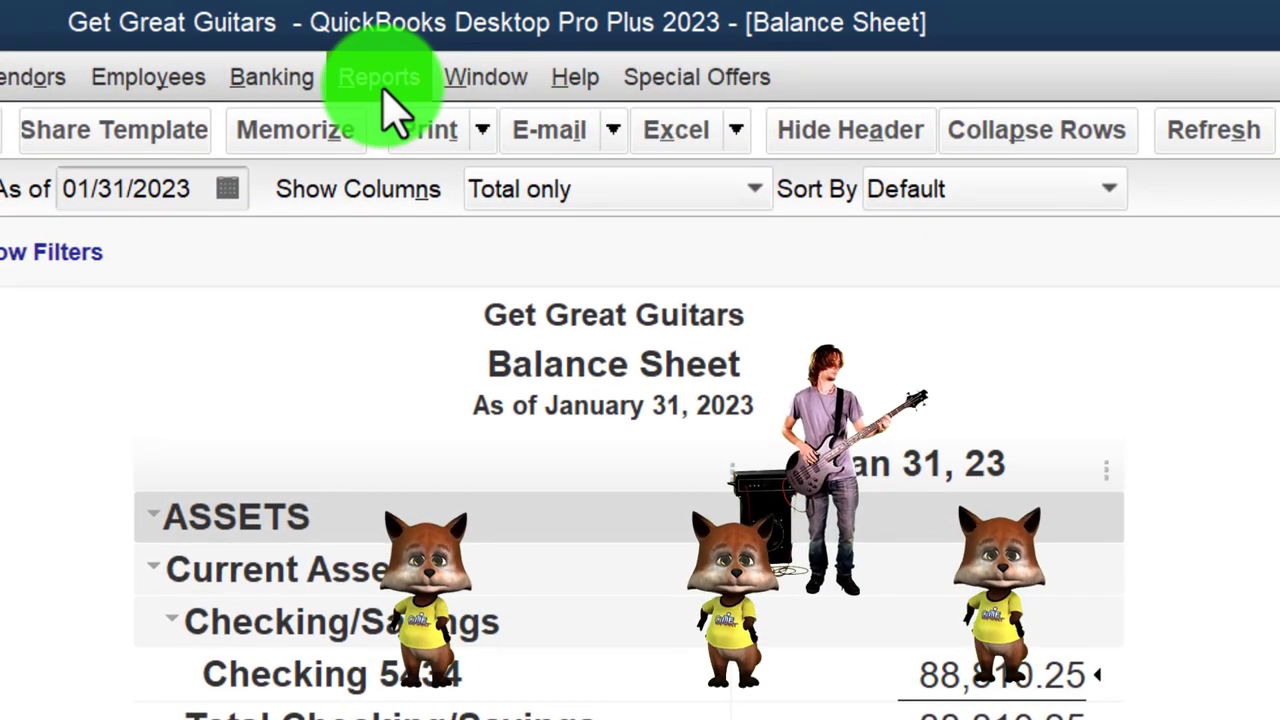
Step: Begin a bank reconciliation for the Checking 5434 account with a statement date of 01/31/2023
click(274, 80)
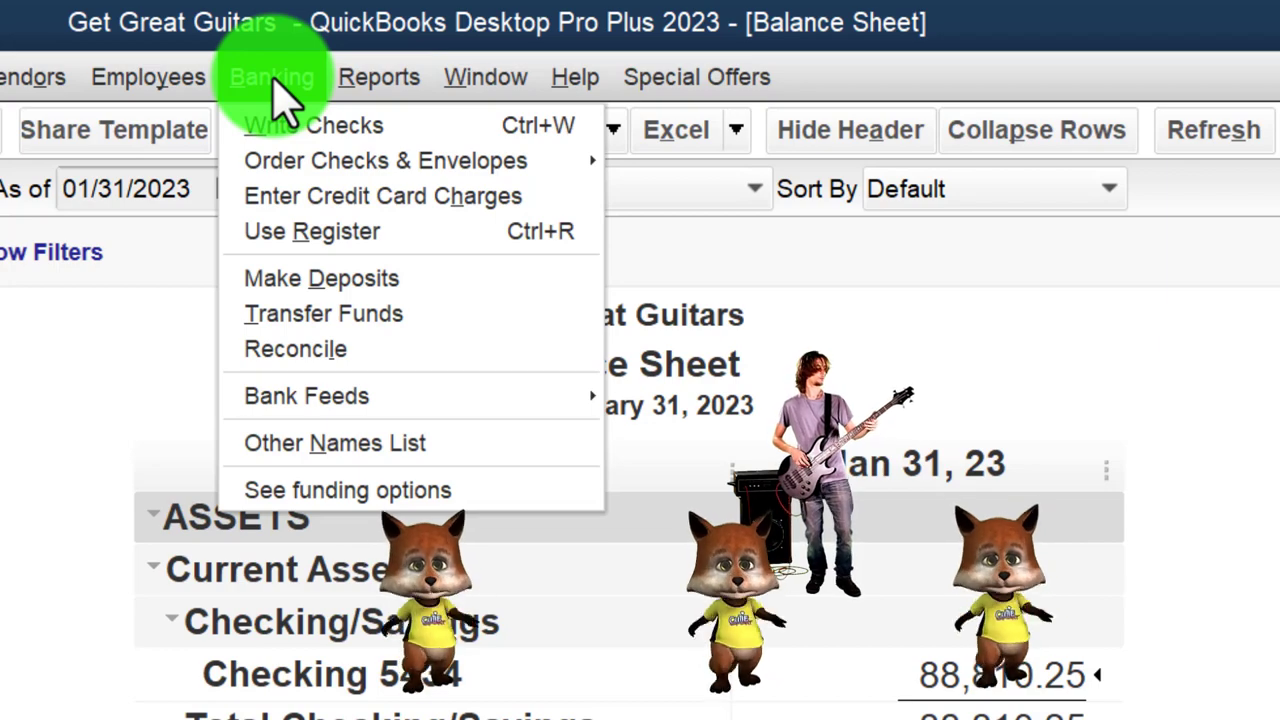
click(428, 370)
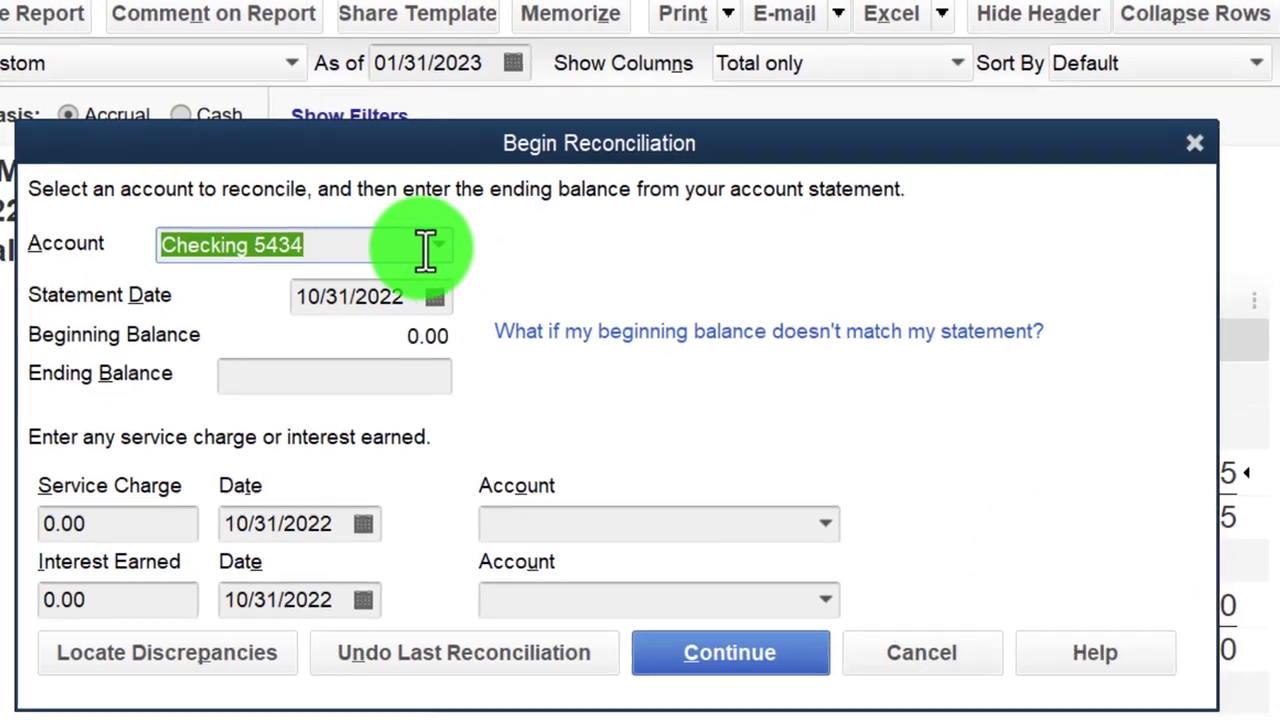
click(432, 246)
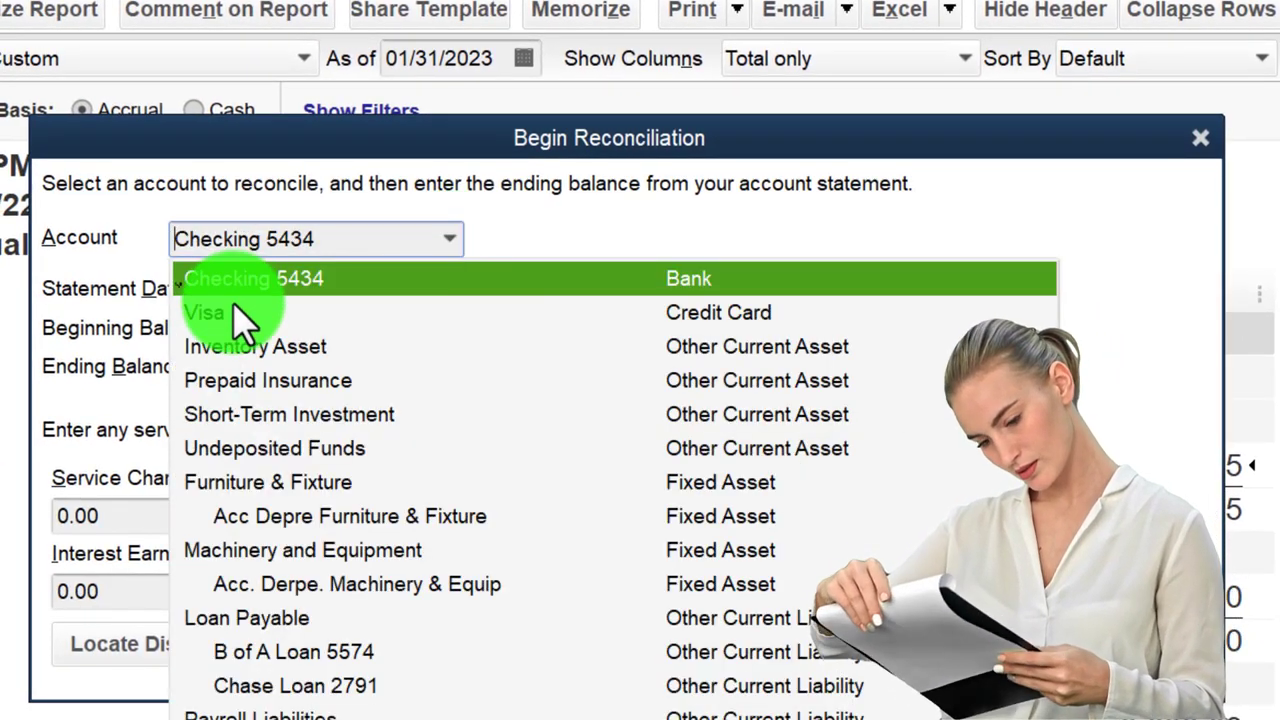
click(451, 250)
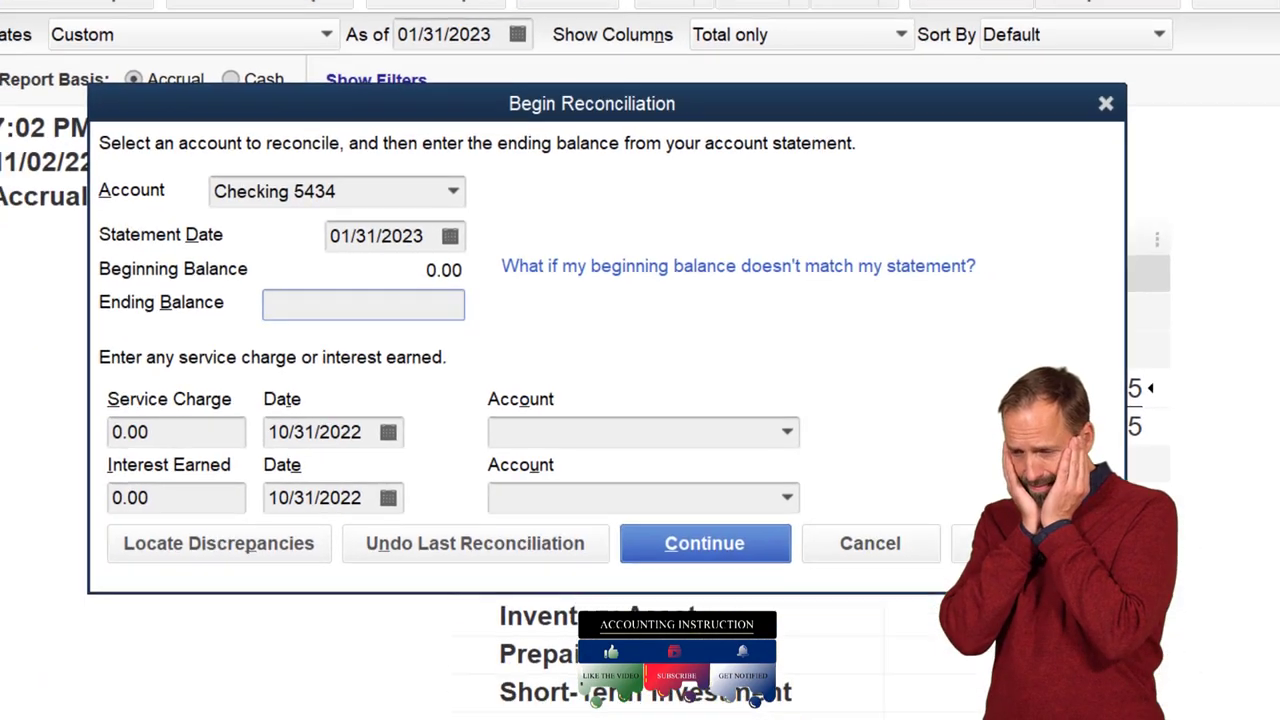
Step: Switch to the PDF bank statement and review the January 1 balance, total additions, total withdrawals and January 31 balance
click(940, 693)
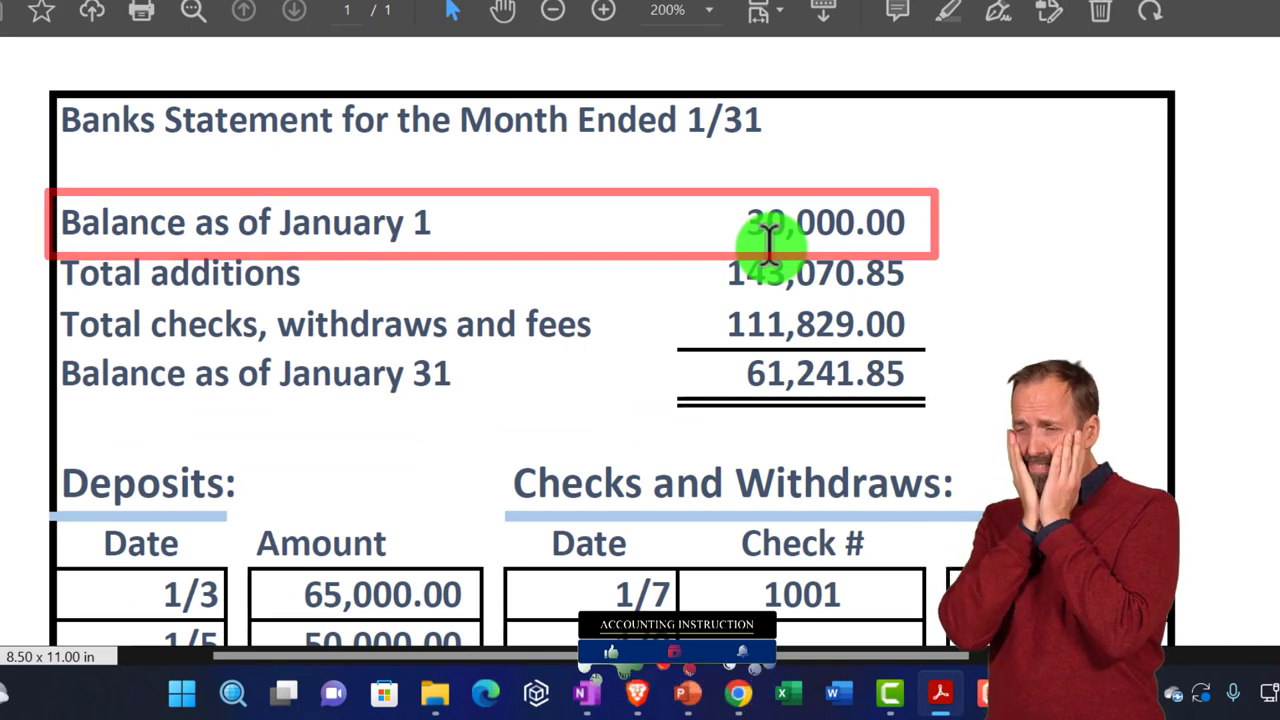
drag(750, 223, 908, 220)
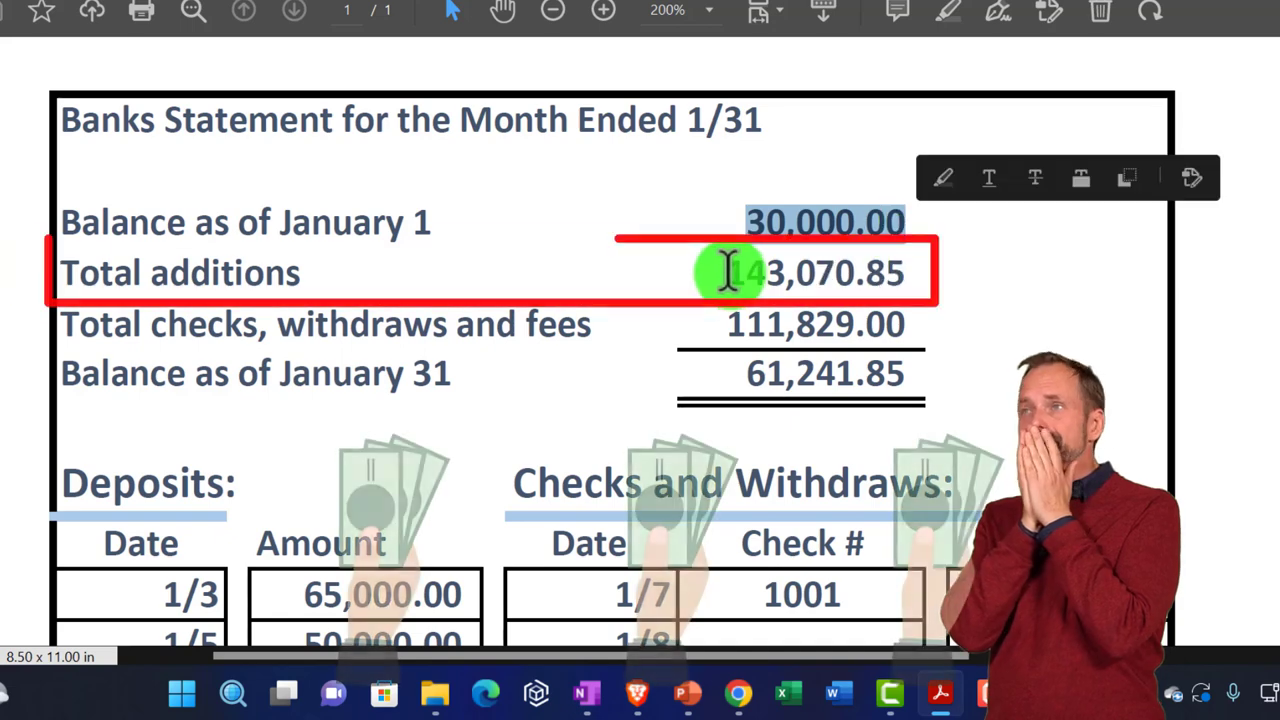
drag(727, 272, 906, 266)
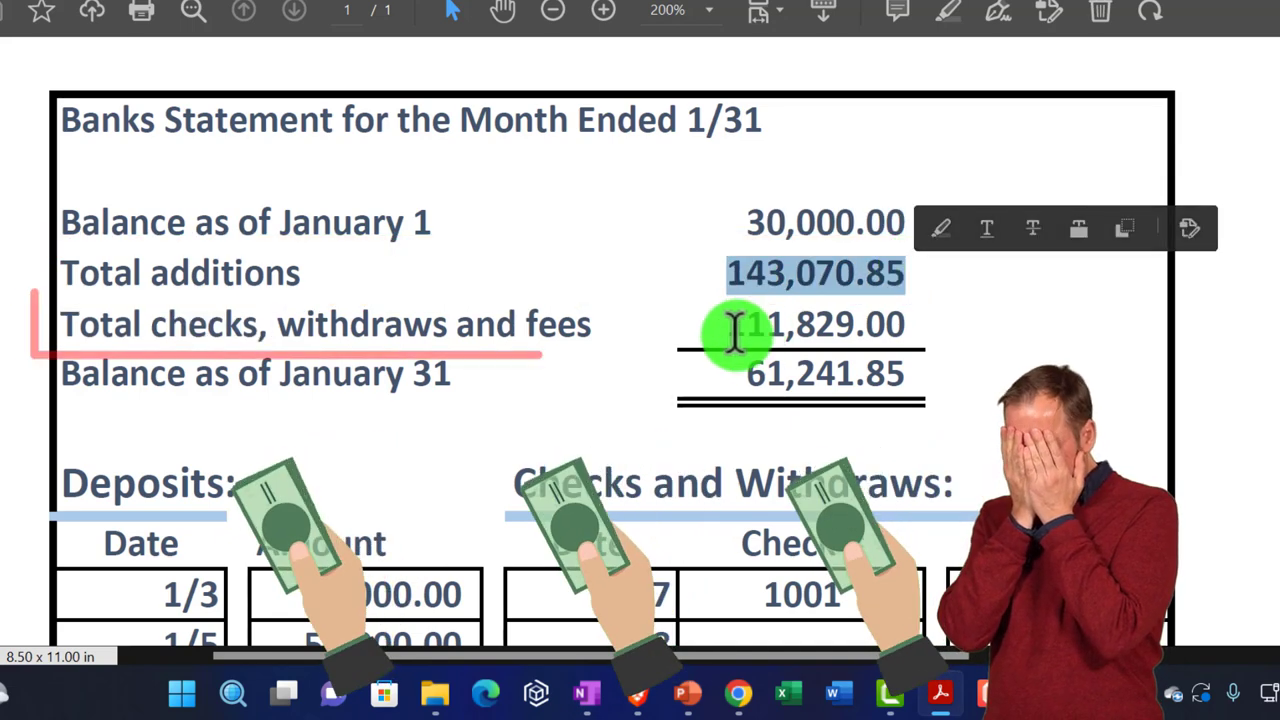
drag(730, 324, 903, 323)
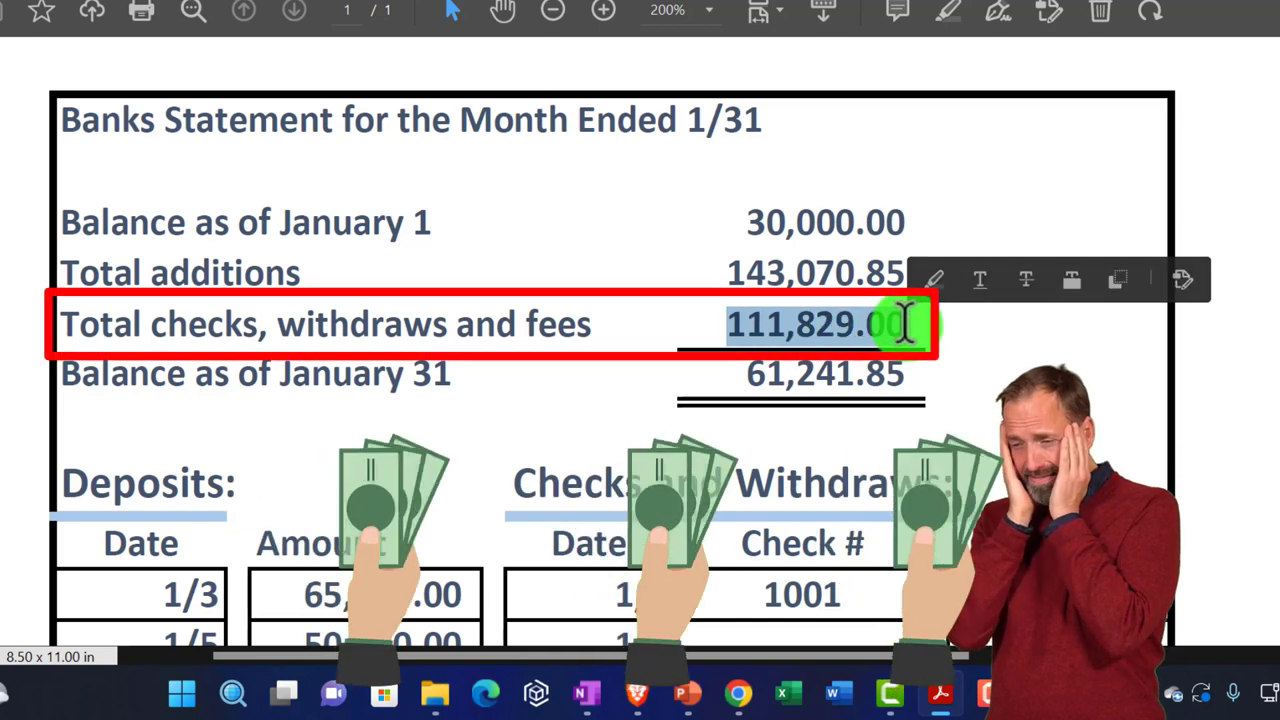
drag(745, 372, 880, 383)
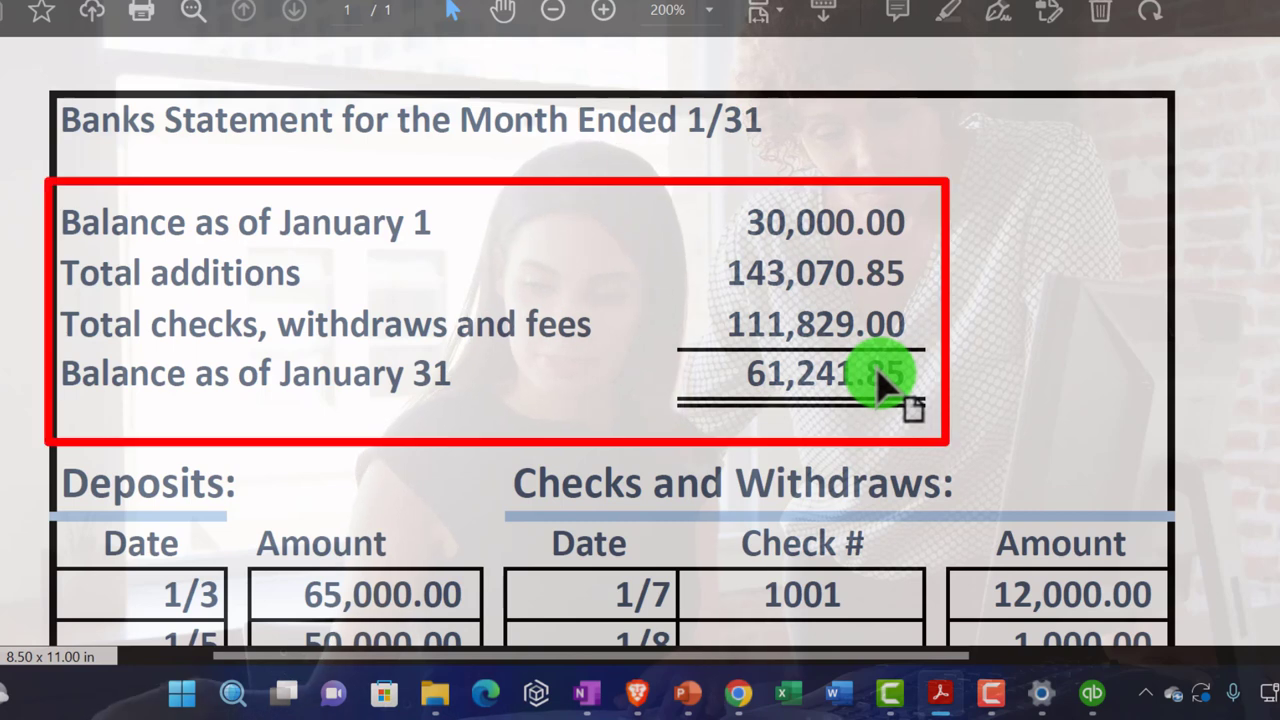
drag(746, 220, 913, 218)
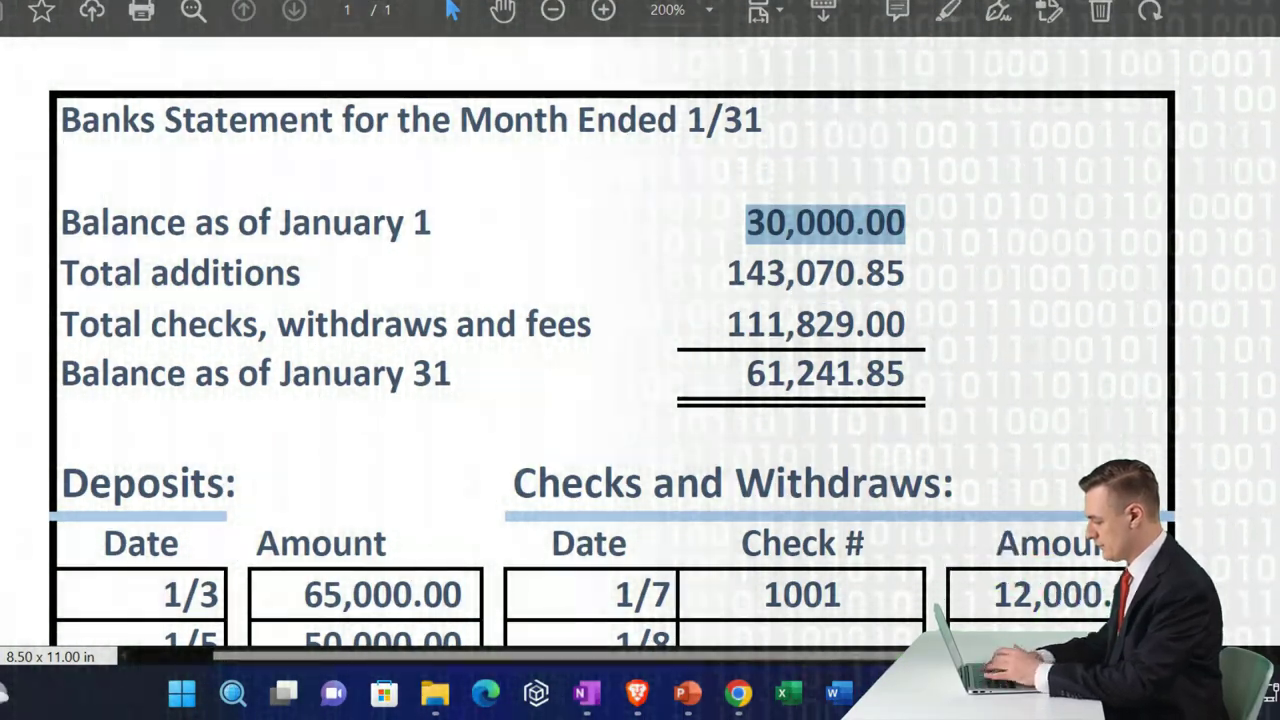
Step: Return to the reconciliation setup, enter an ending balance of 61,241.85 and continue to the transaction matching
key(alt+Tab)
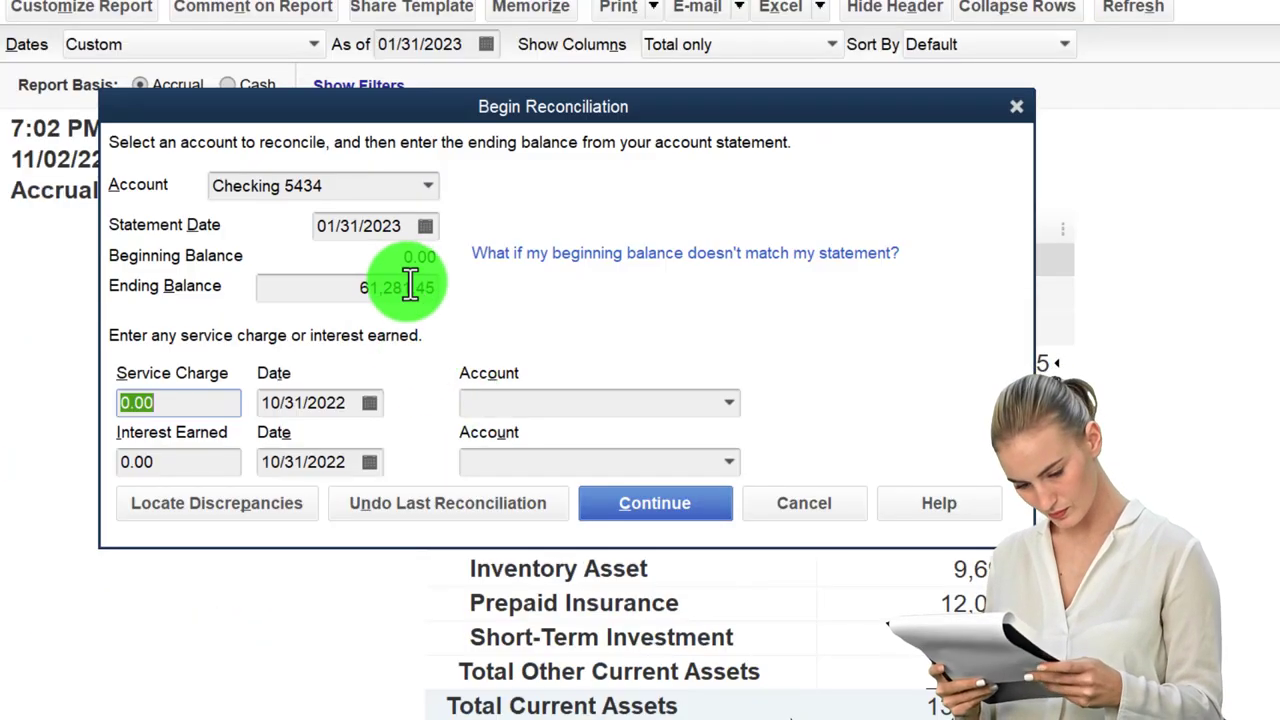
text(61241.85)
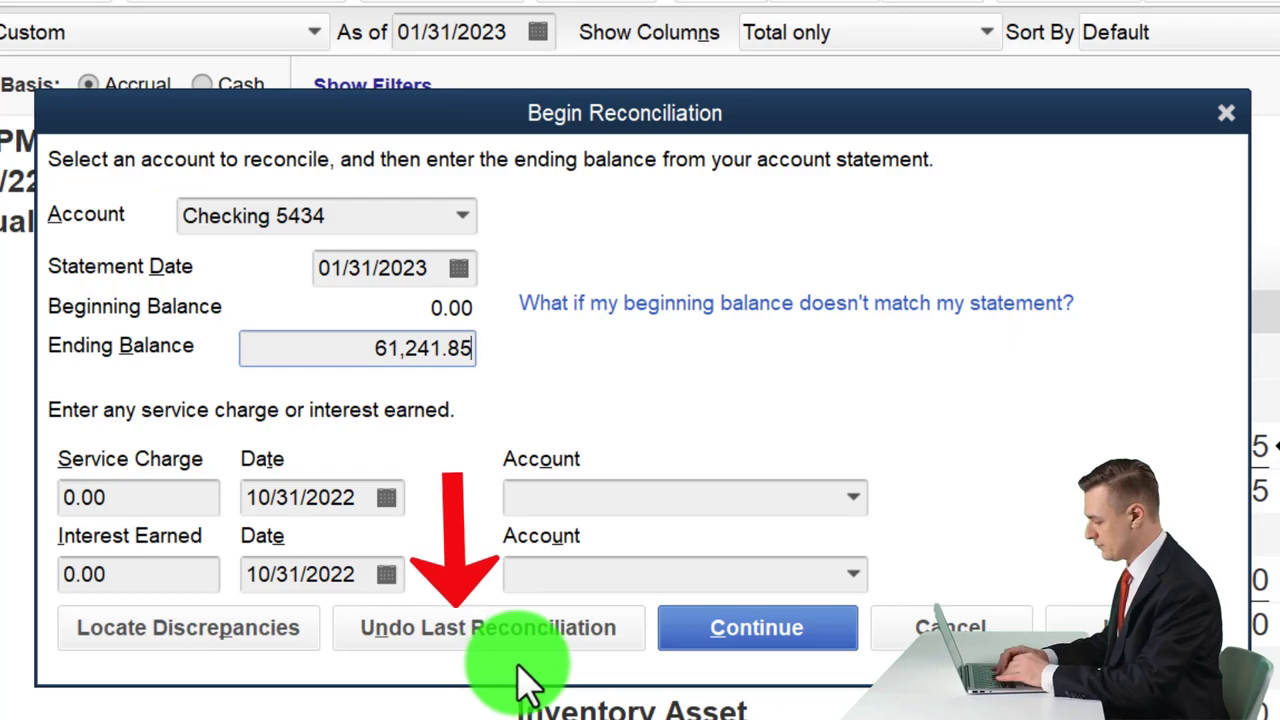
click(735, 640)
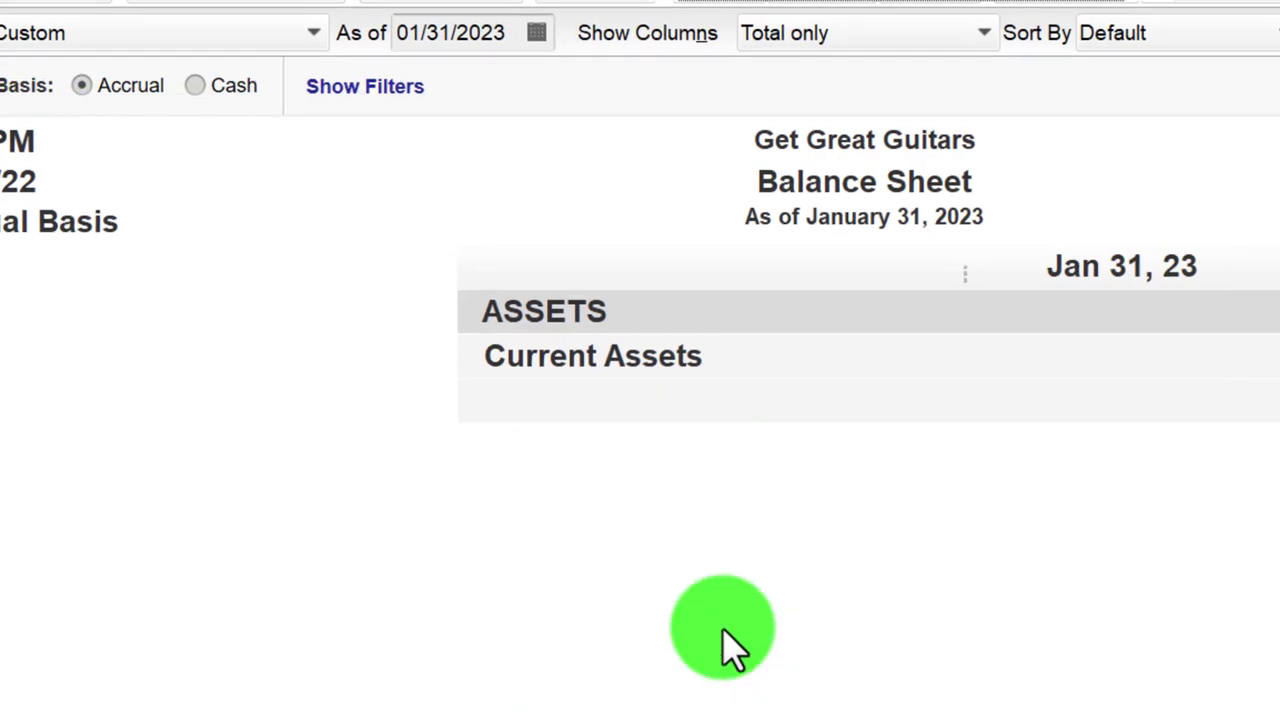
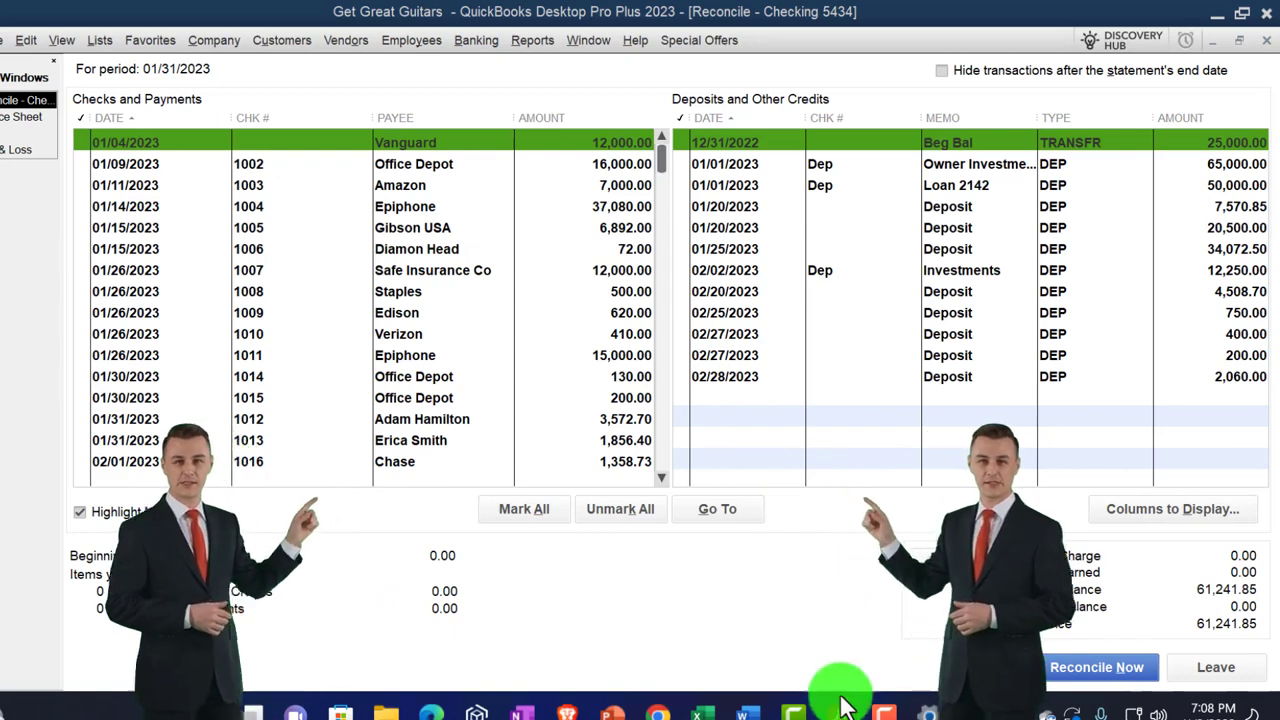
Step: Compare the bank statement's deposits and checks lists with the transactions listed in the Checking 5434 reconciliation
click(840, 712)
scroll(760, 520, down, 5)
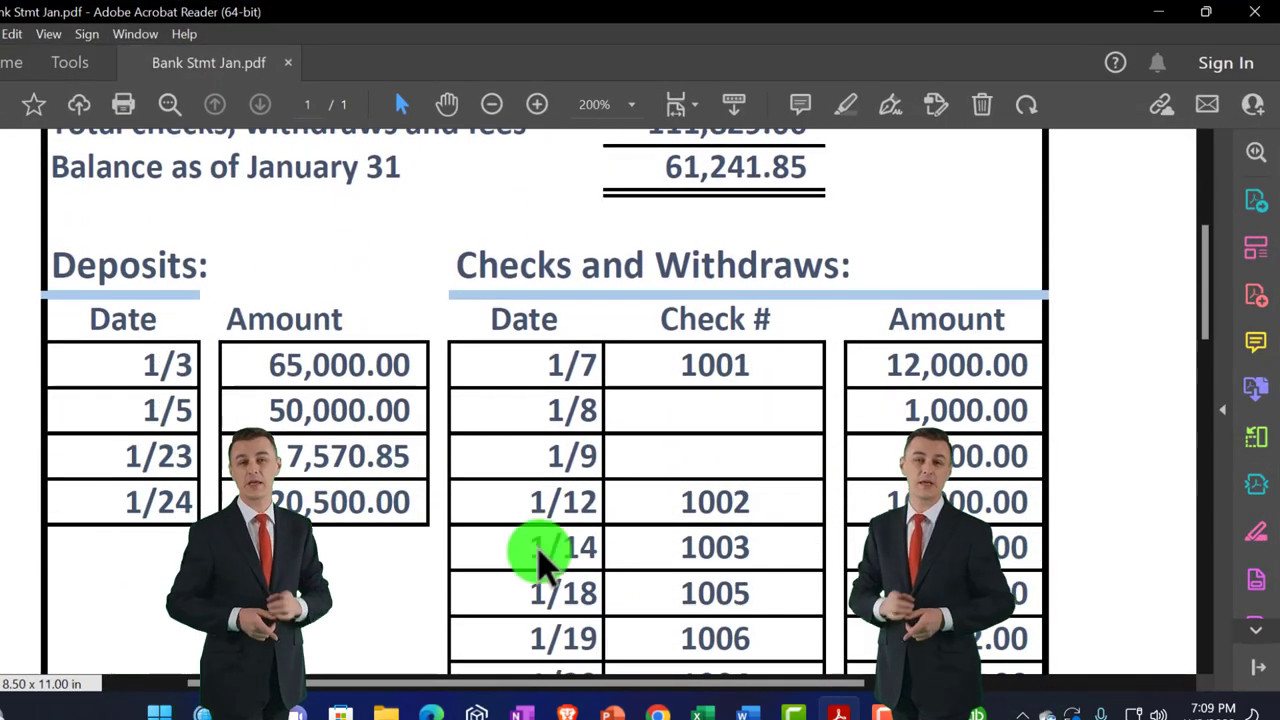
click(840, 712)
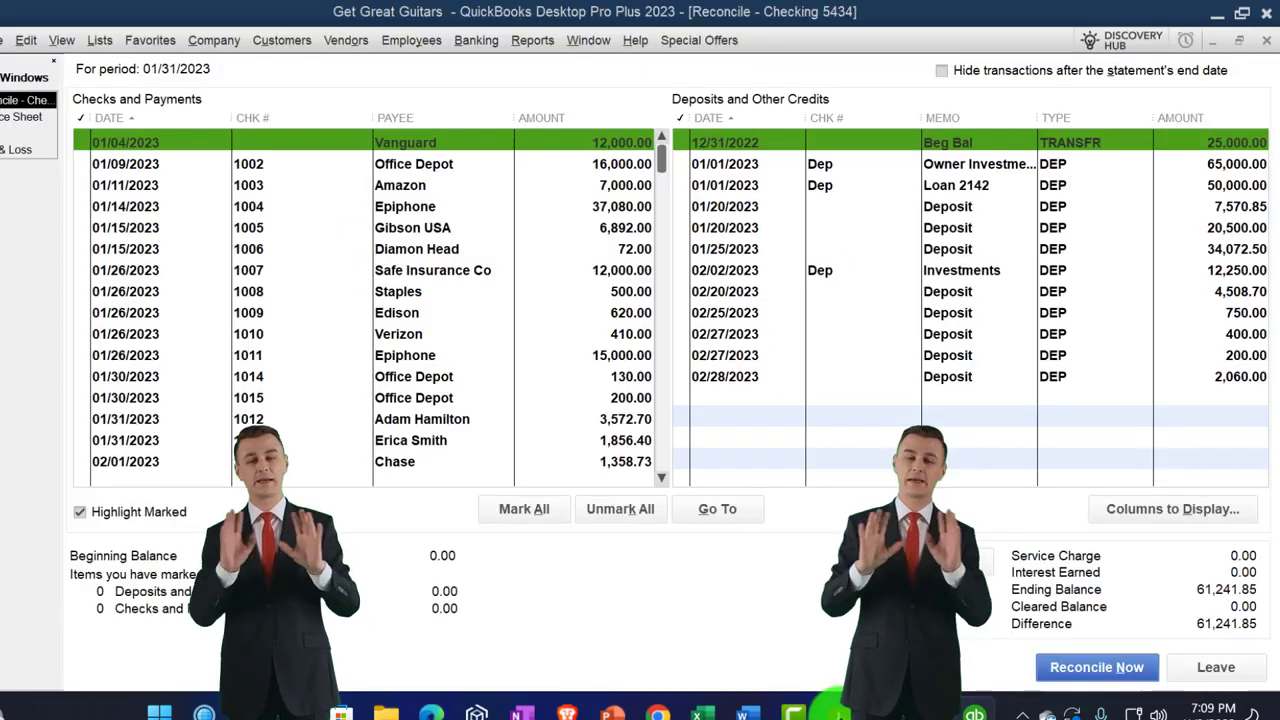
click(840, 712)
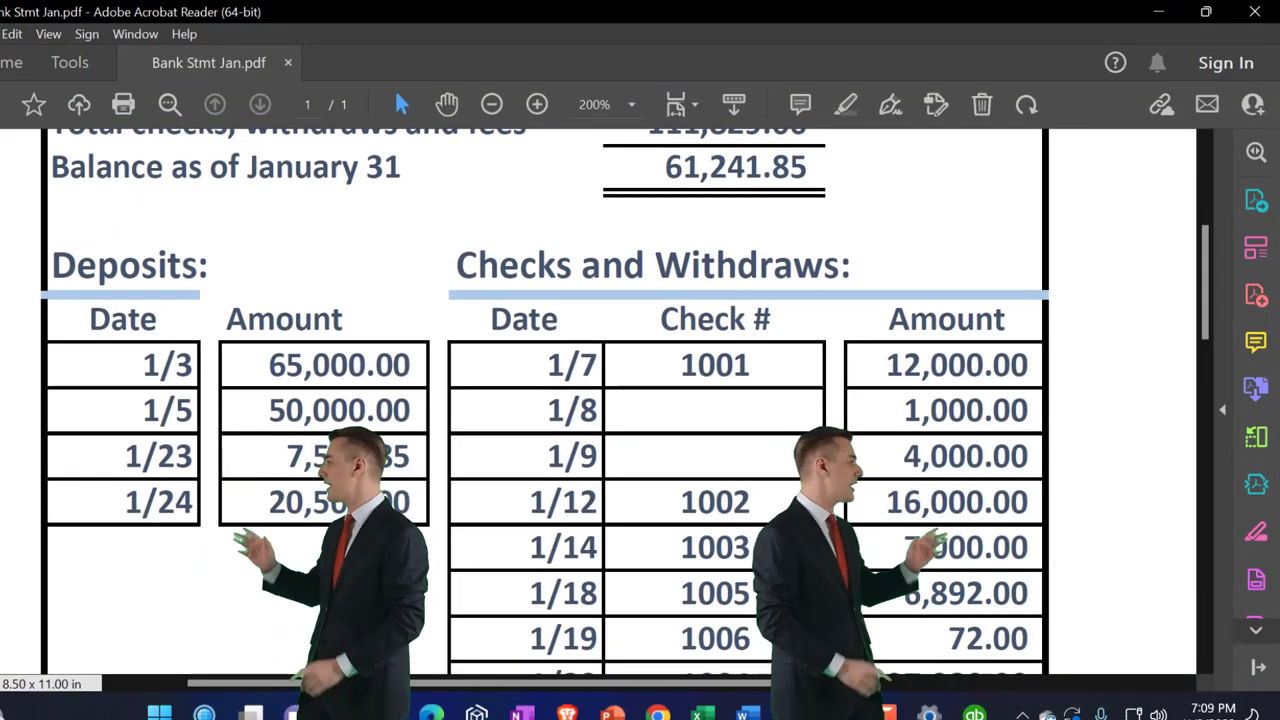
click(858, 708)
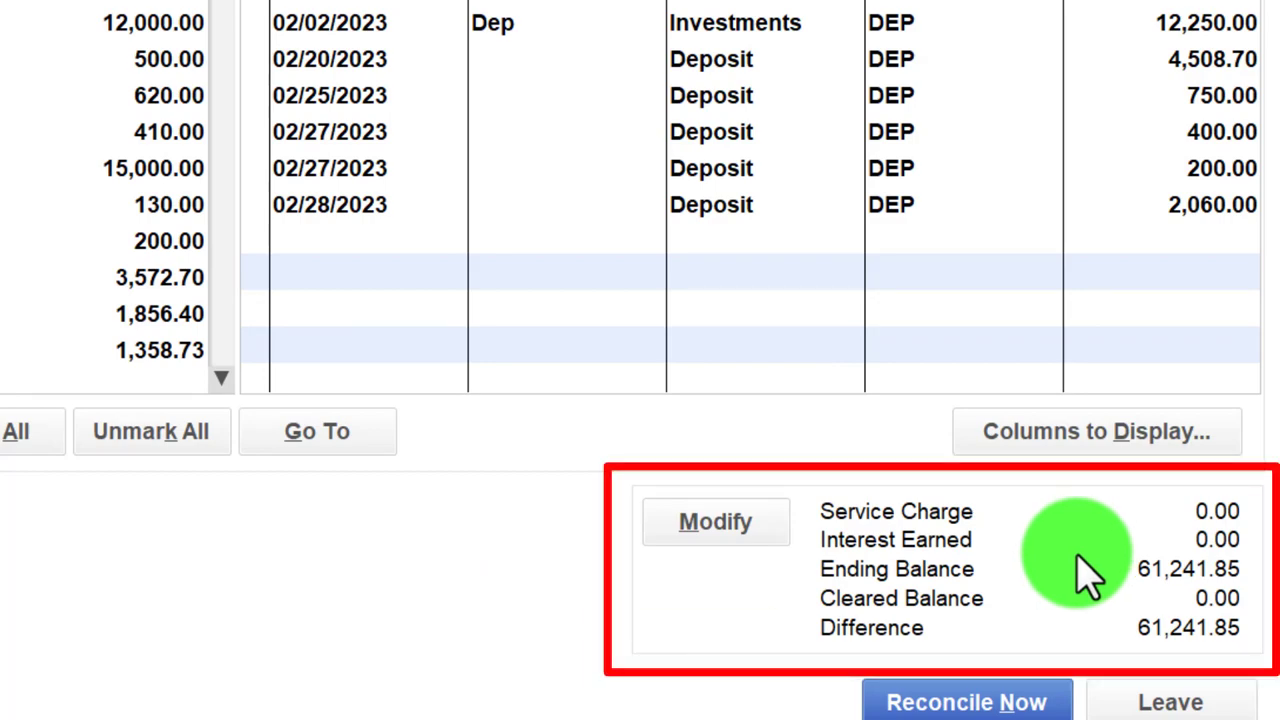
Step: Check the January 31 balance in the bank statement's summary against the reconciliation's ending balance
key(alt+Tab)
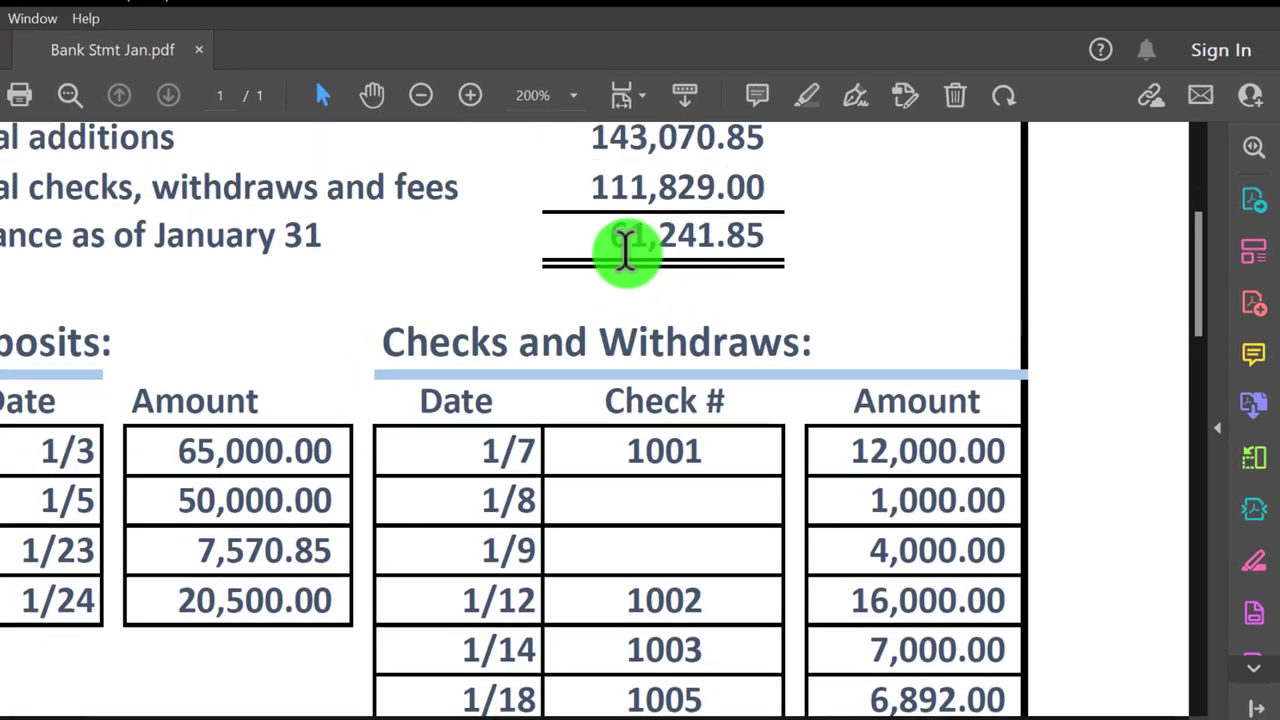
scroll(630, 250, up, 2)
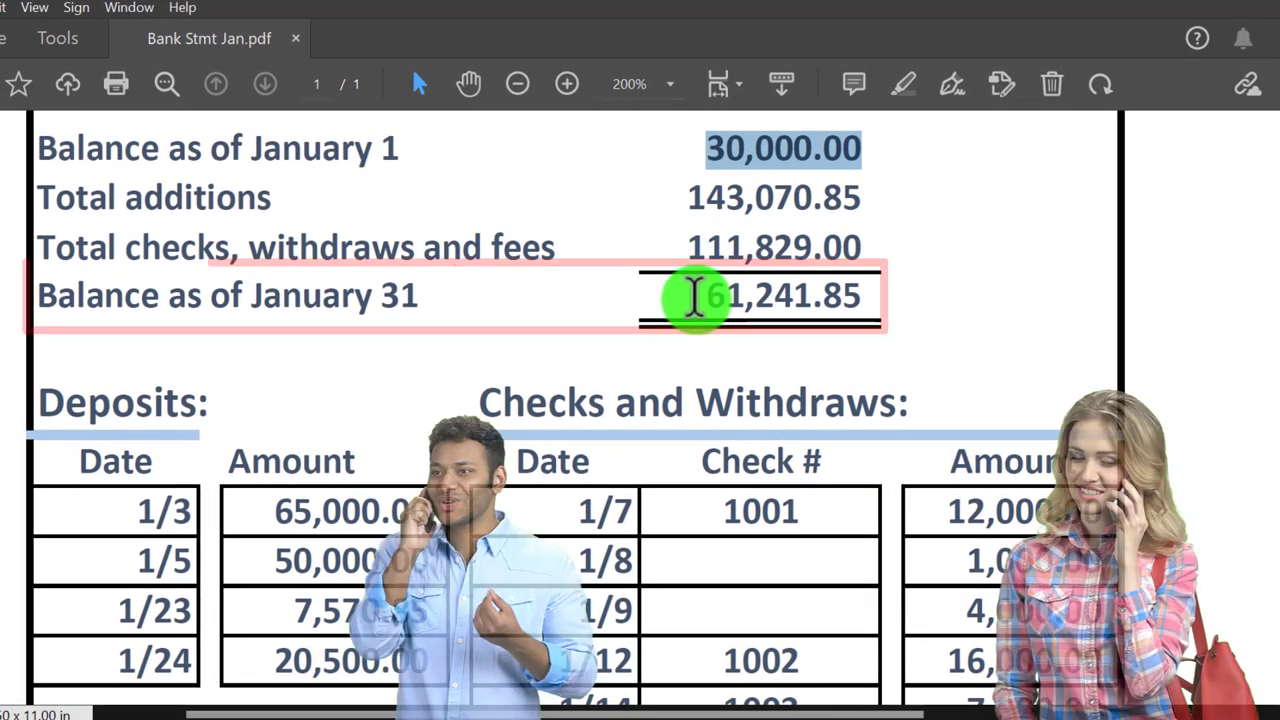
drag(694, 300, 914, 296)
click(780, 300)
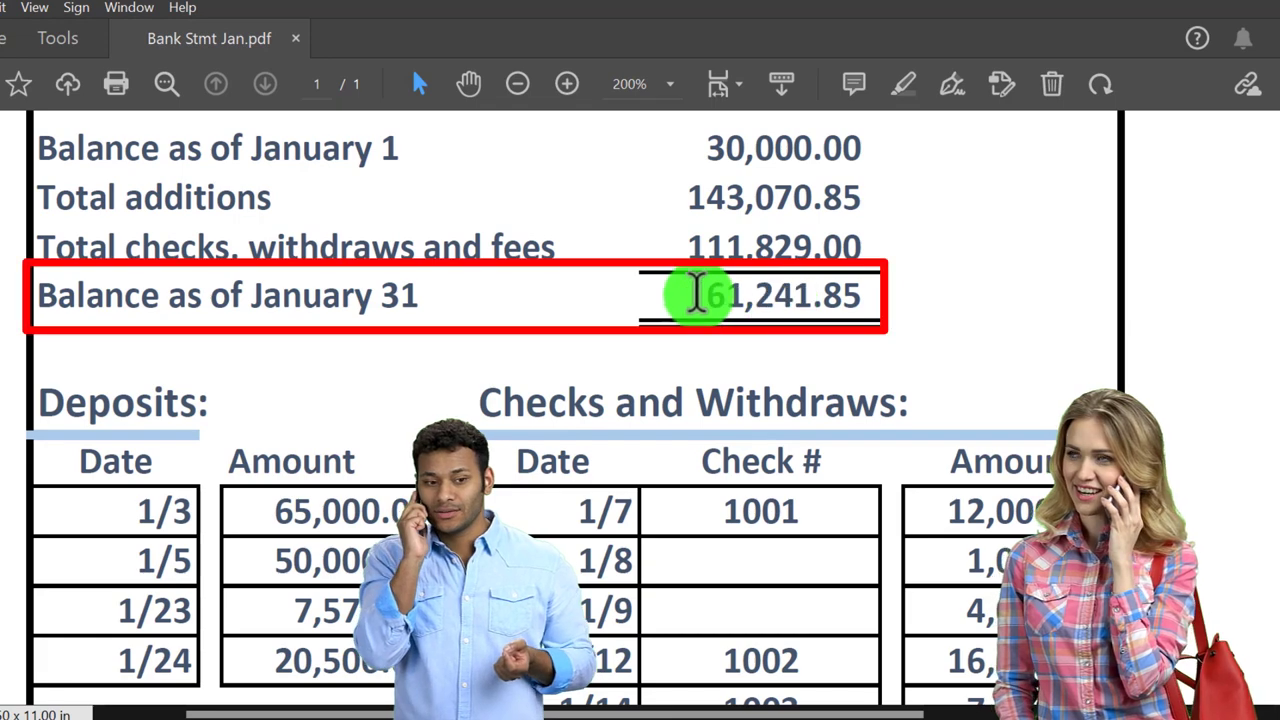
drag(694, 294, 886, 294)
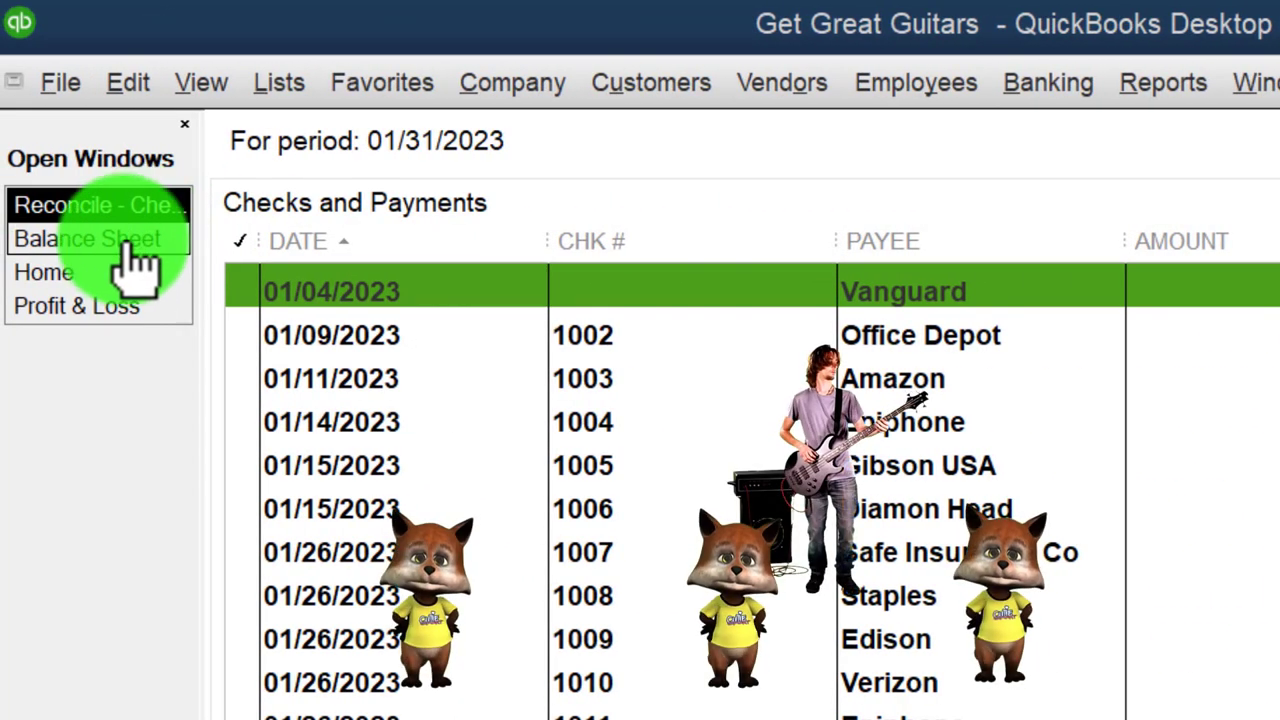
Step: Open the Checking 5434 account for editing from the Chart of Accounts and review the statement's January 1 balance
click(279, 84)
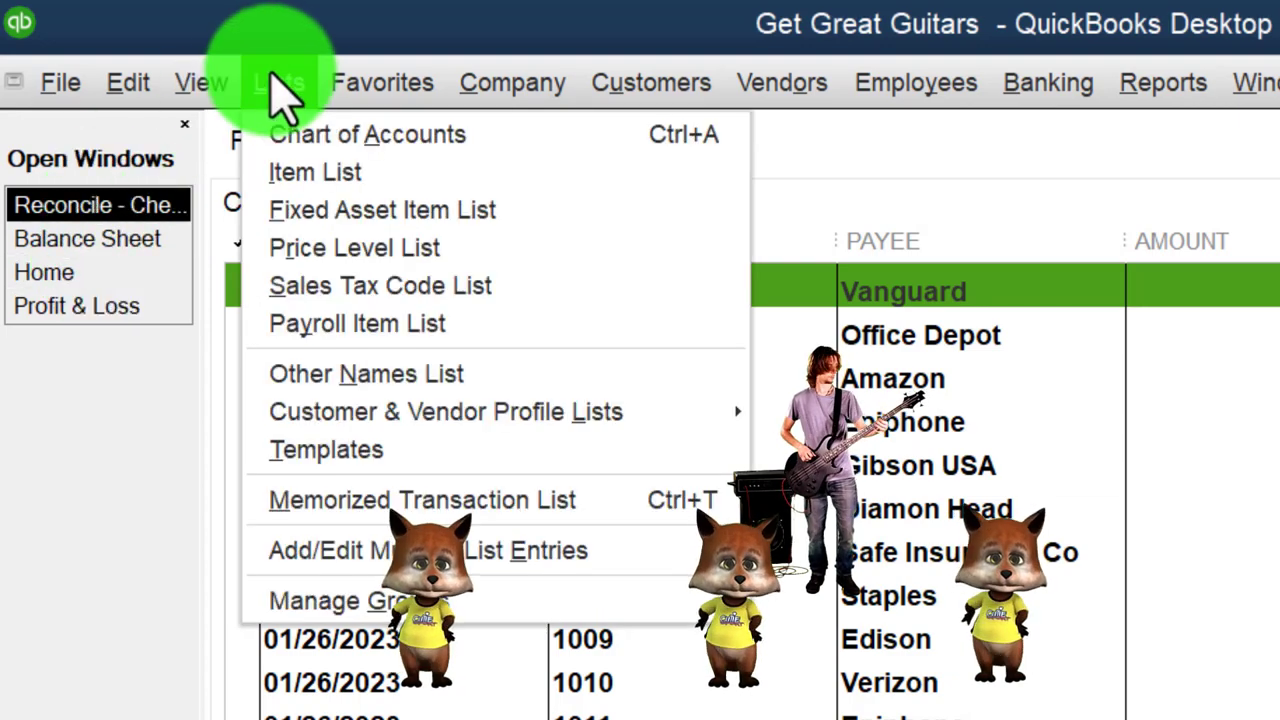
click(343, 149)
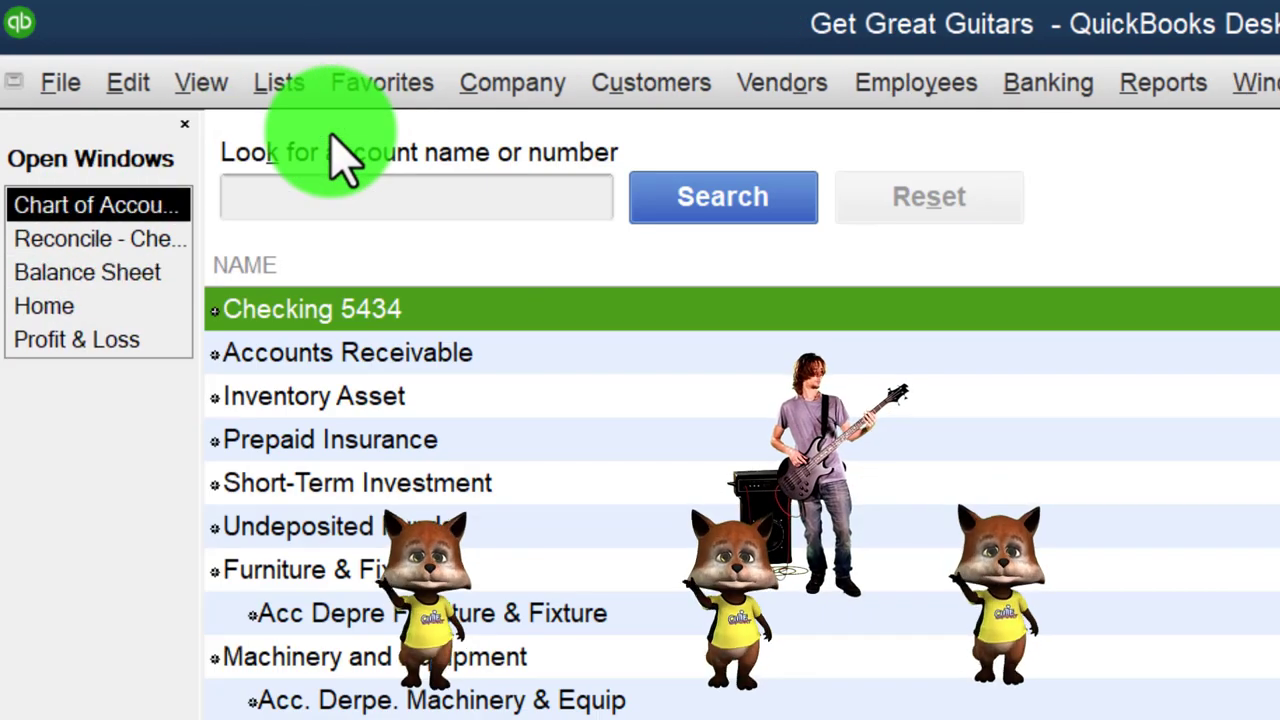
right_click(527, 322)
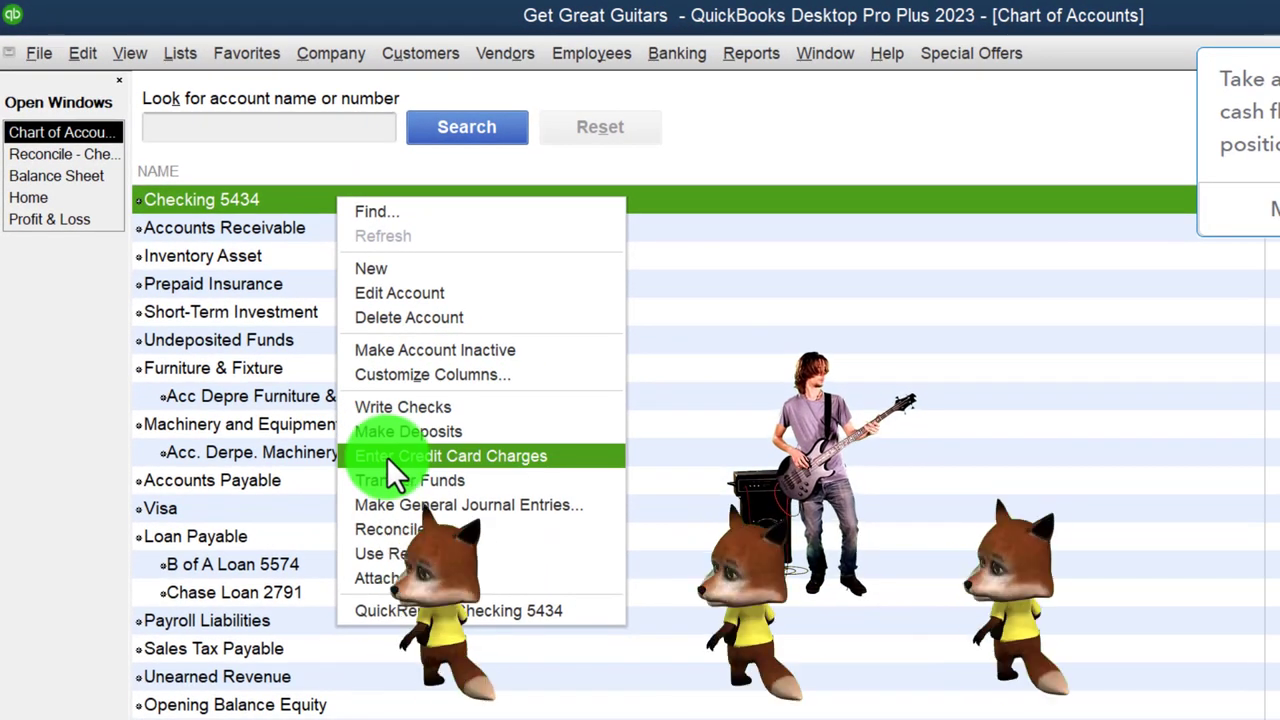
click(419, 293)
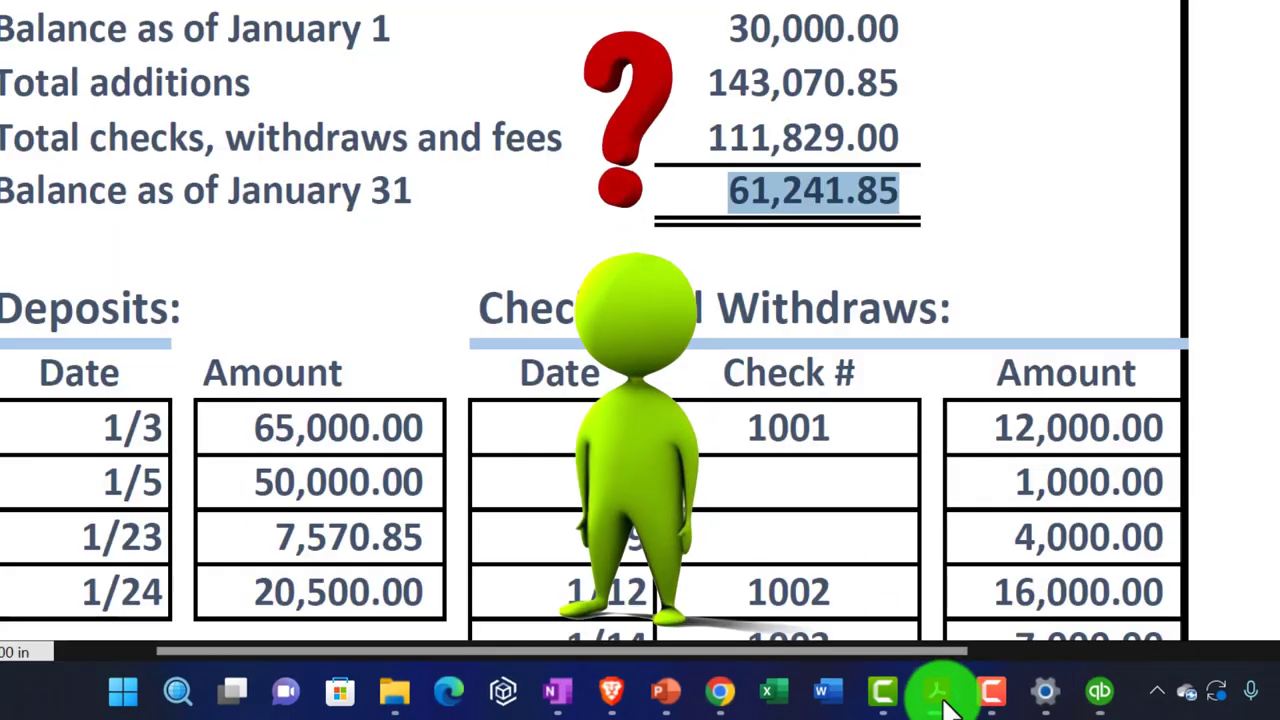
click(945, 700)
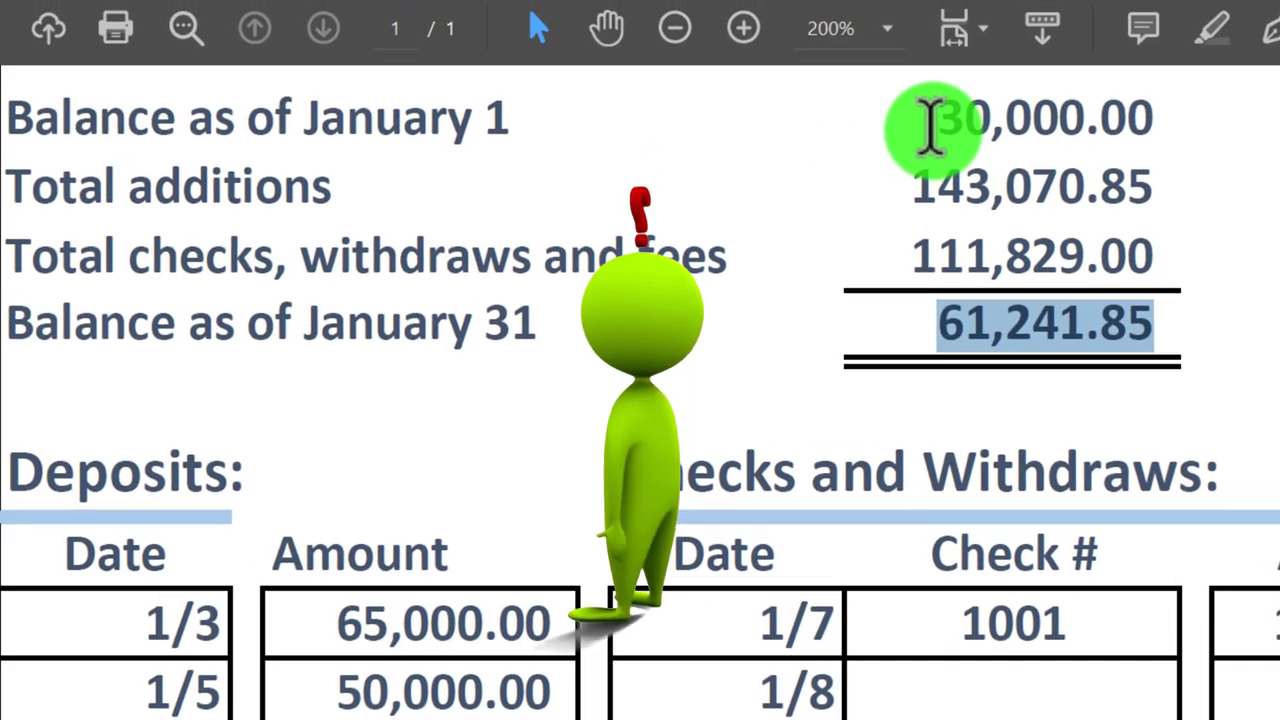
drag(930, 121, 1154, 119)
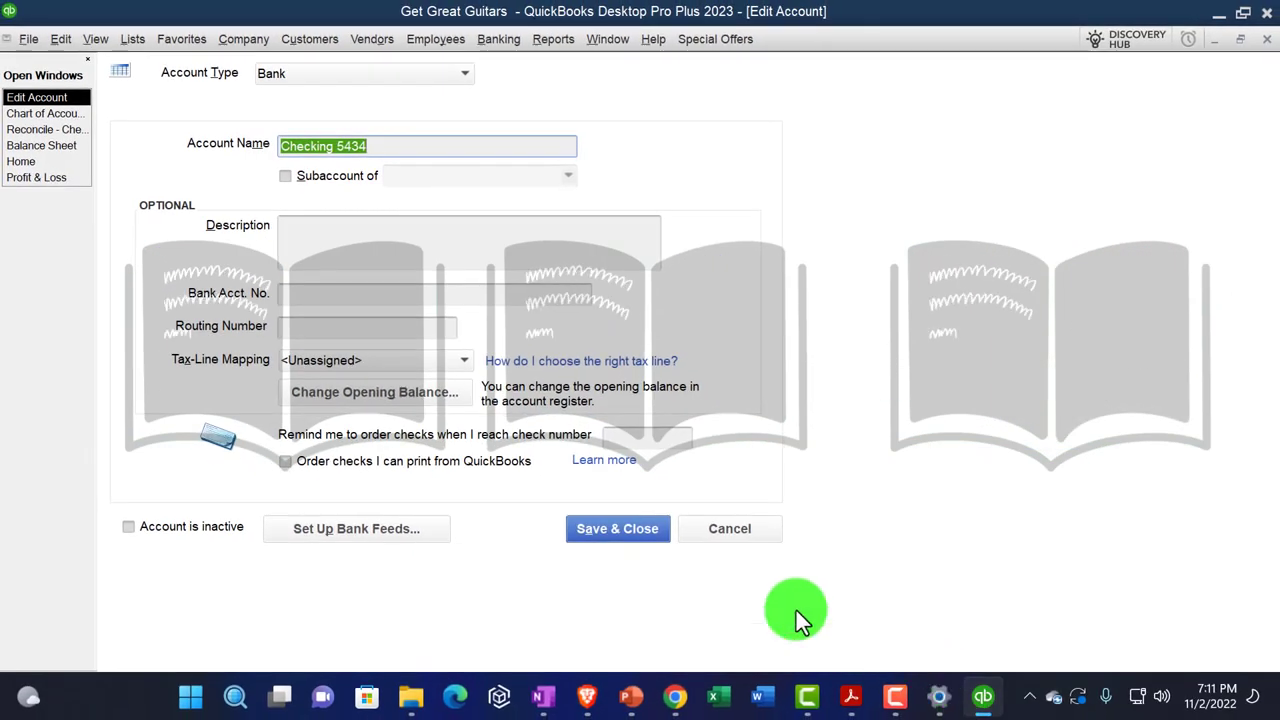
Step: Close the account edit form, return to the Checking 5434 reconciliation and mark the 12/31/2022 beginning balance as cleared
click(1267, 39)
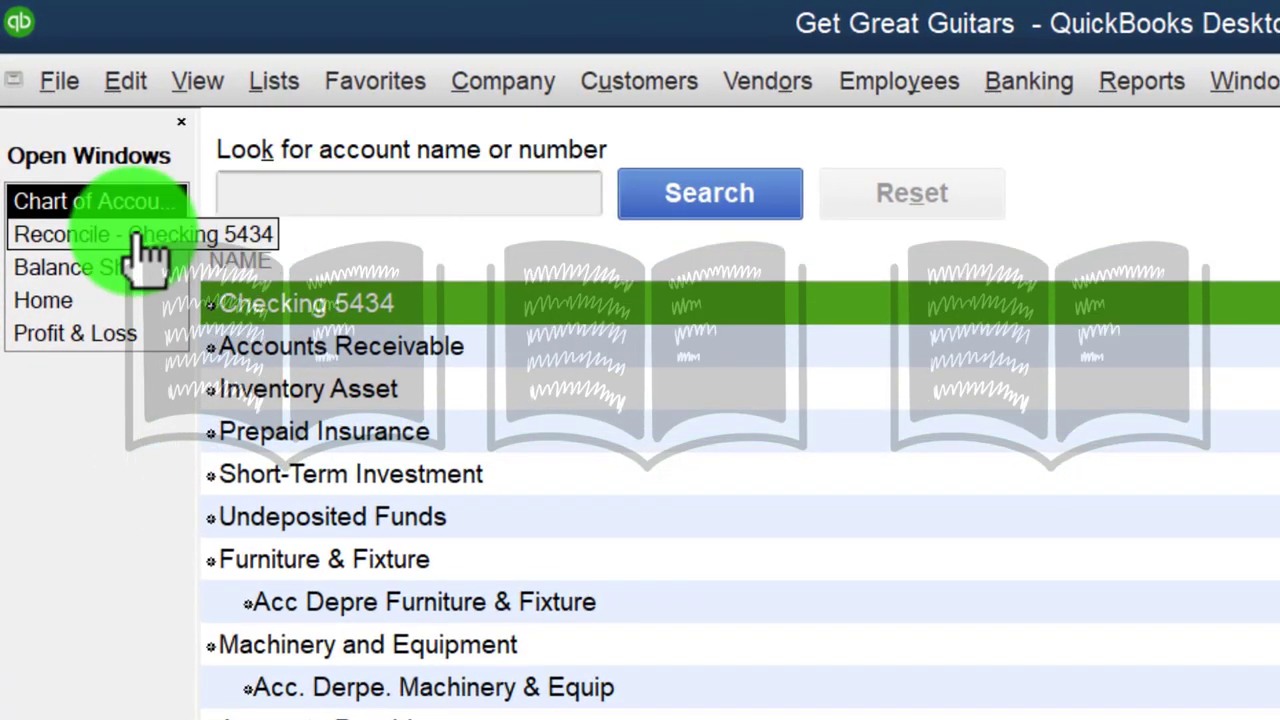
click(140, 245)
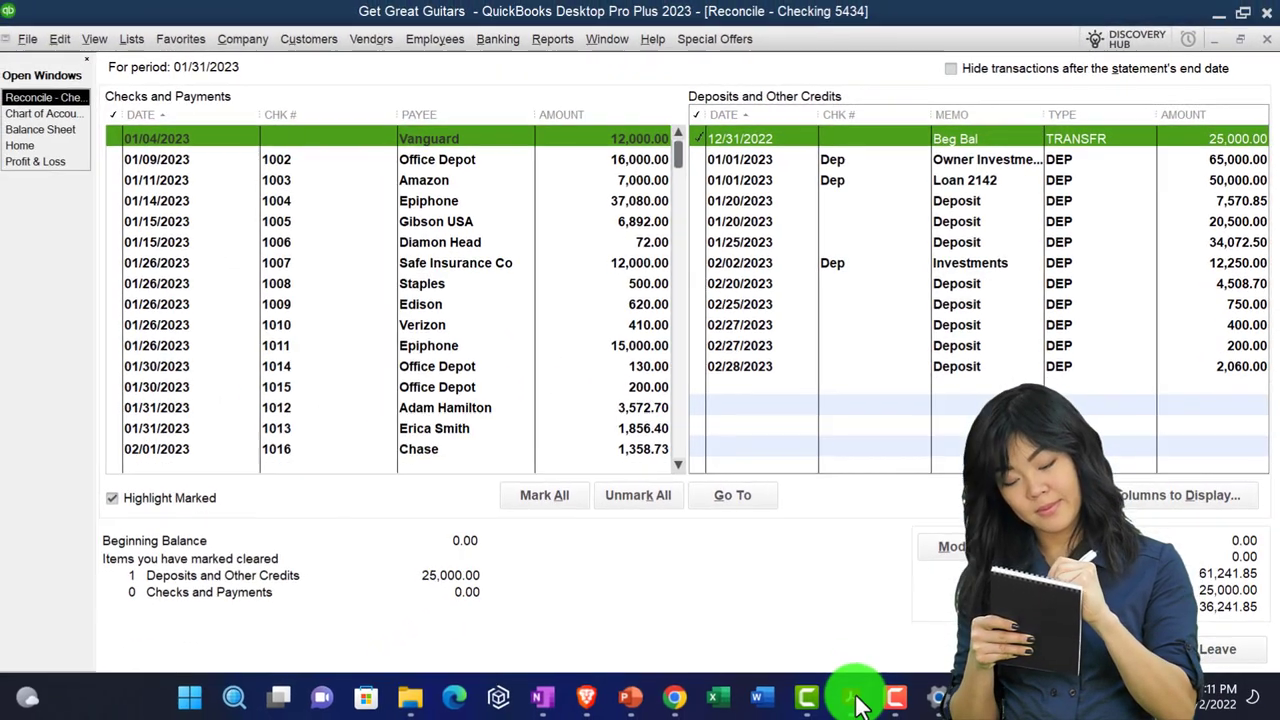
Step: Switch to the bank statement and examine its total additions and January 1 balance
click(857, 697)
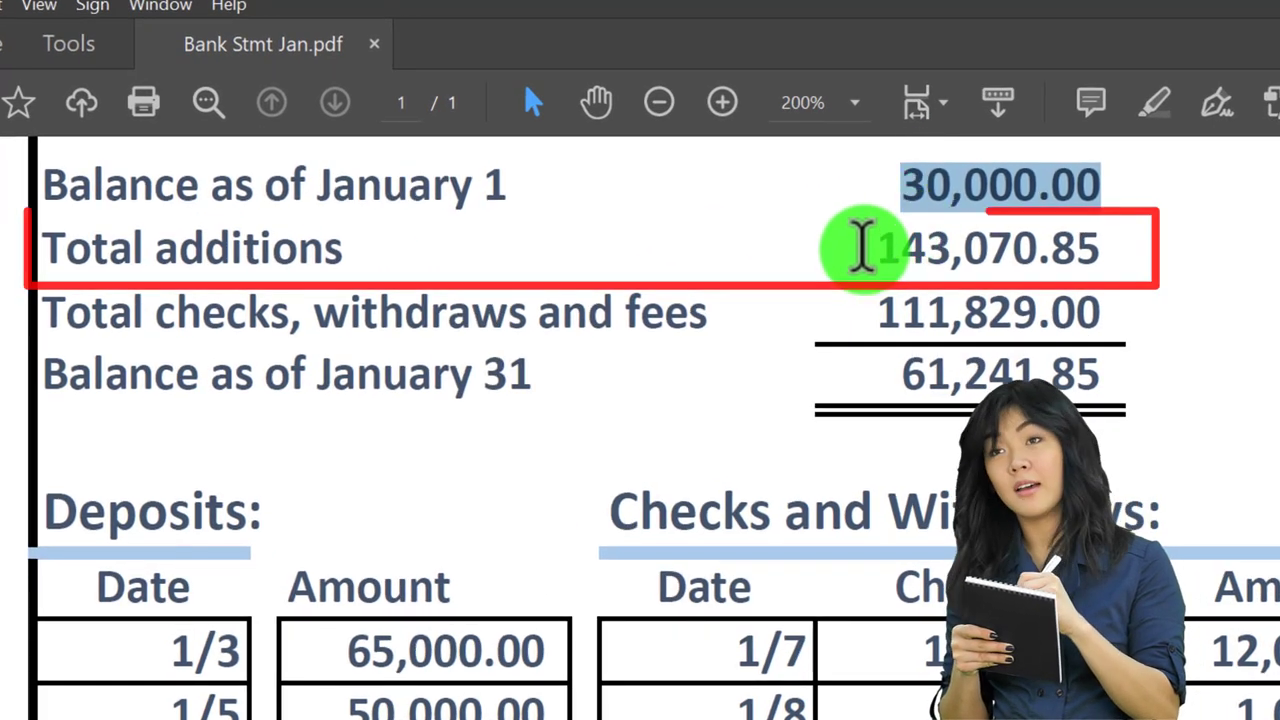
mouse_move(864, 248)
mouse_down()
mouse_move(1143, 243)
mouse_move(1086, 246)
mouse_move(1106, 246)
mouse_up()
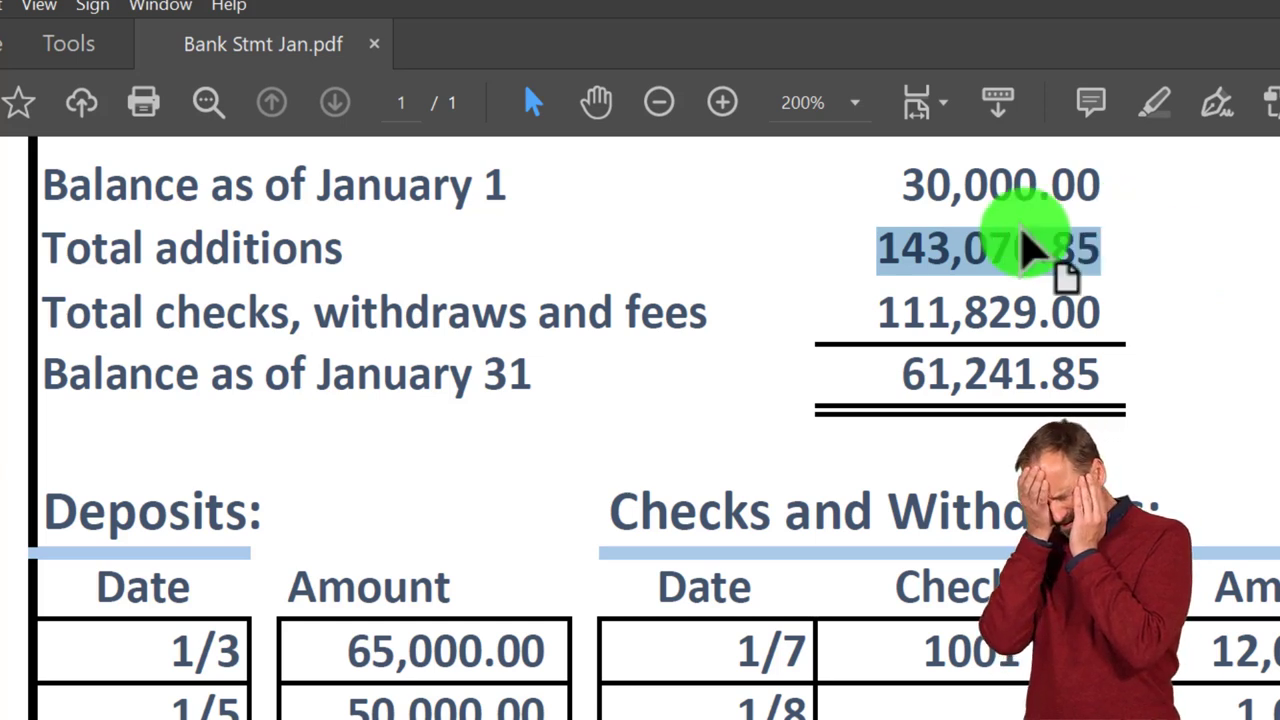
drag(890, 187, 1175, 183)
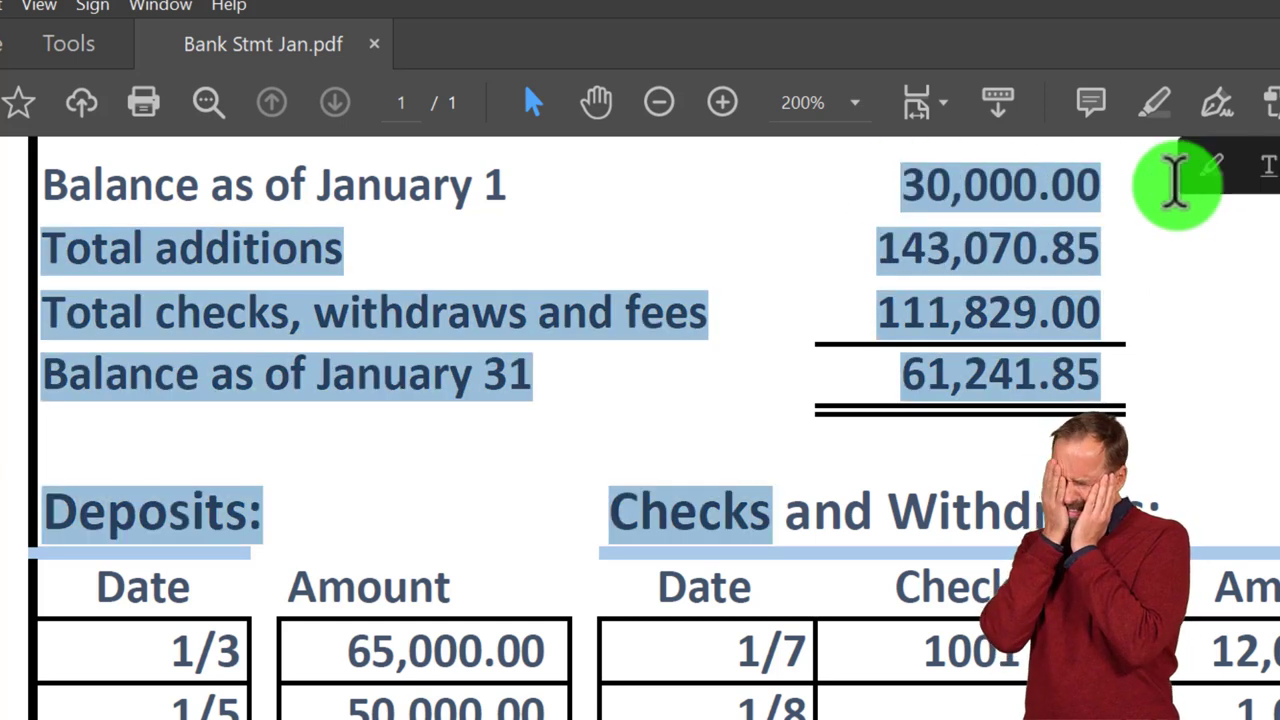
Step: Compare the Checking balance in Trial Beginning Balances.pdf with the bank statement's balance as of January 1
click(1100, 212)
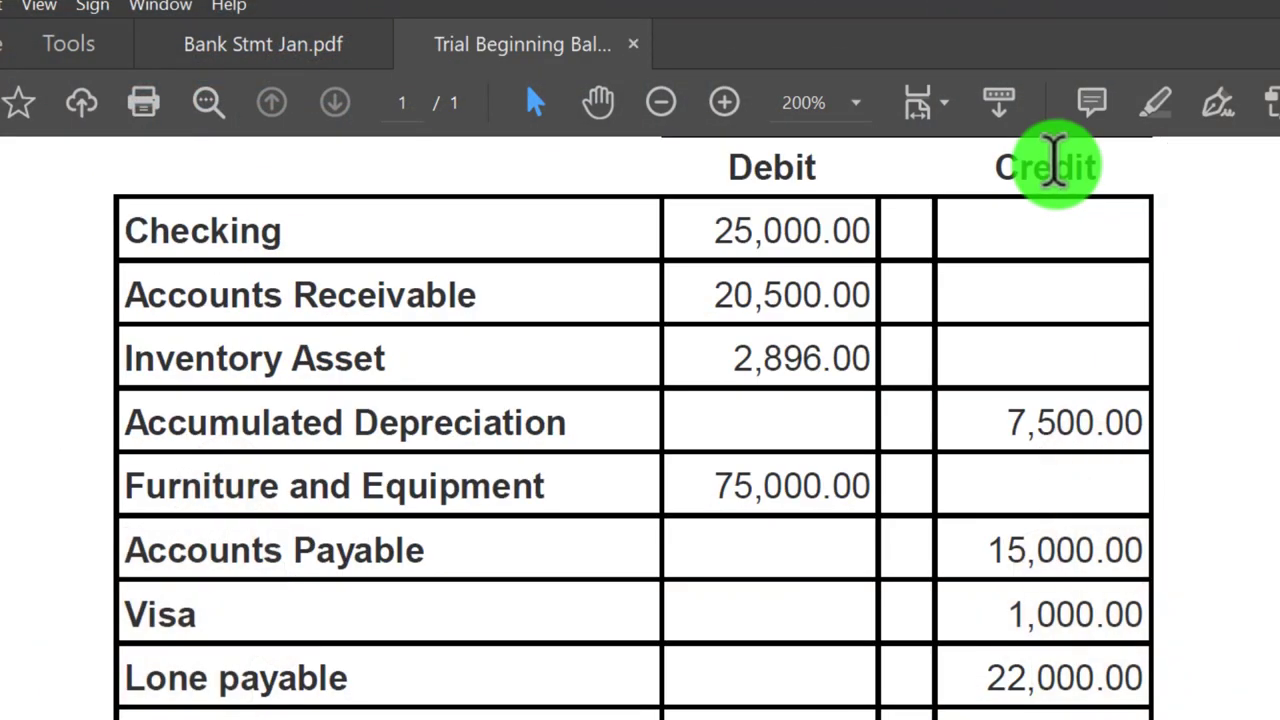
scroll(275, 250, up, 1)
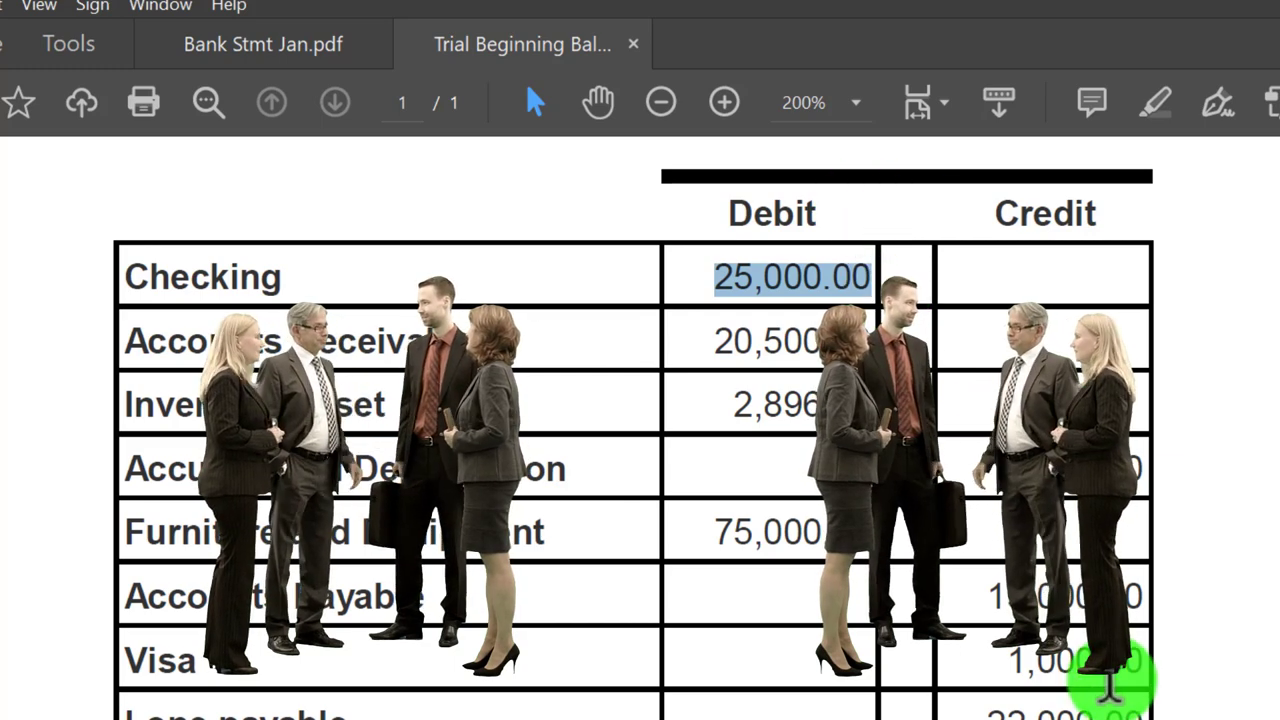
click(265, 44)
scroll(615, 505, down, 4)
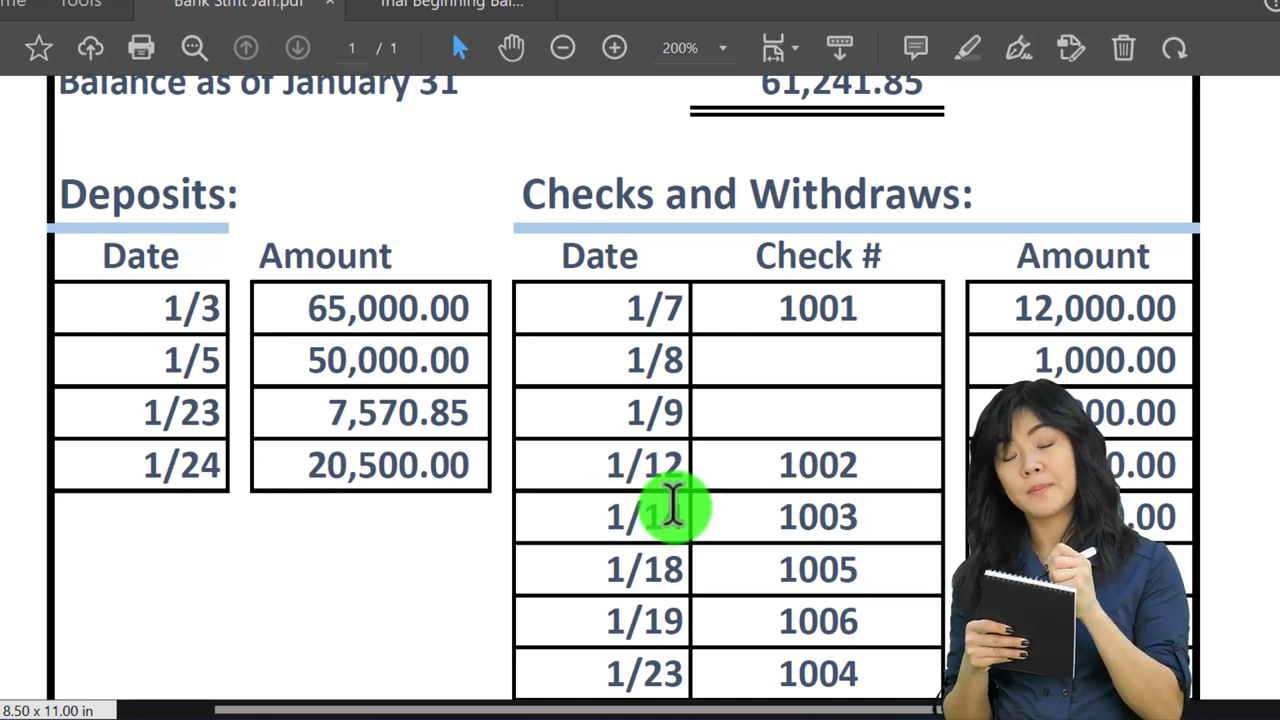
scroll(672, 505, up, 5)
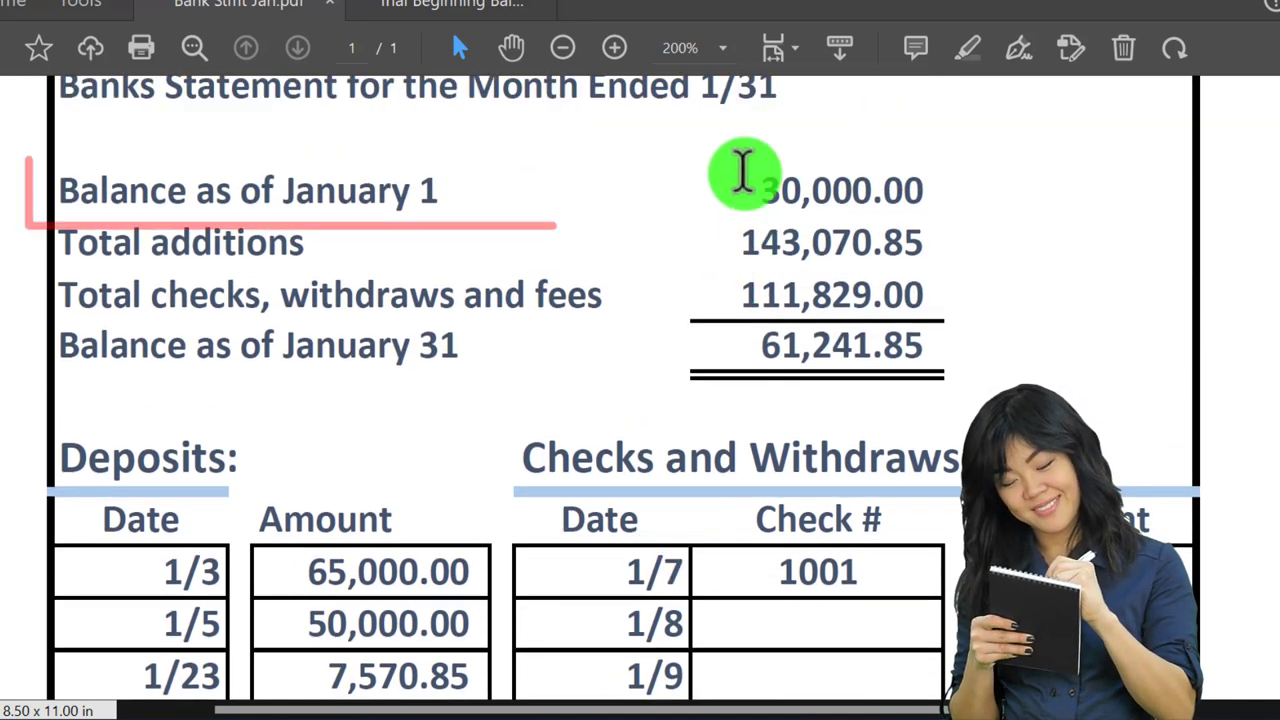
mouse_move(743, 172)
mouse_down()
mouse_move(757, 189)
mouse_move(966, 189)
mouse_move(937, 185)
mouse_up()
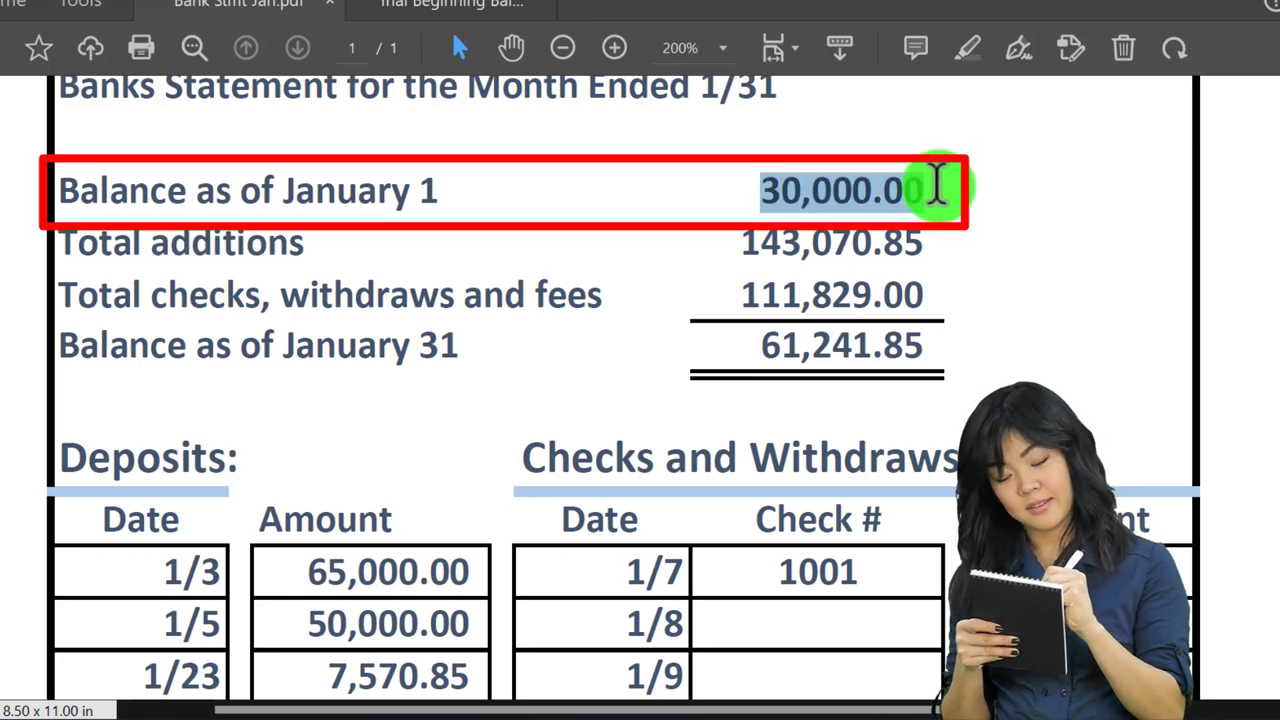
Step: Review the bank statement's lists of deposits and checks and withdrawals, including the 1/8 and 1/9 withdrawals
scroll(908, 370, down, 3)
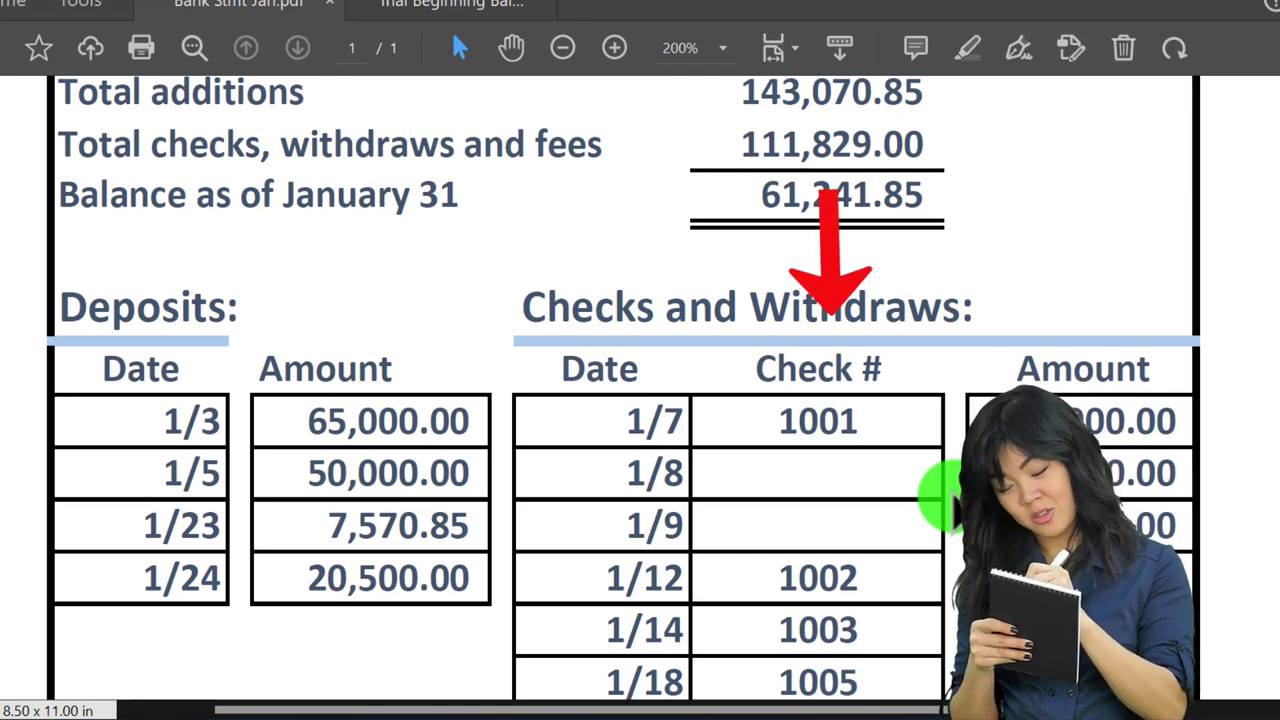
scroll(943, 491, up, 1)
scroll(950, 500, down, 1)
drag(1037, 470, 1172, 526)
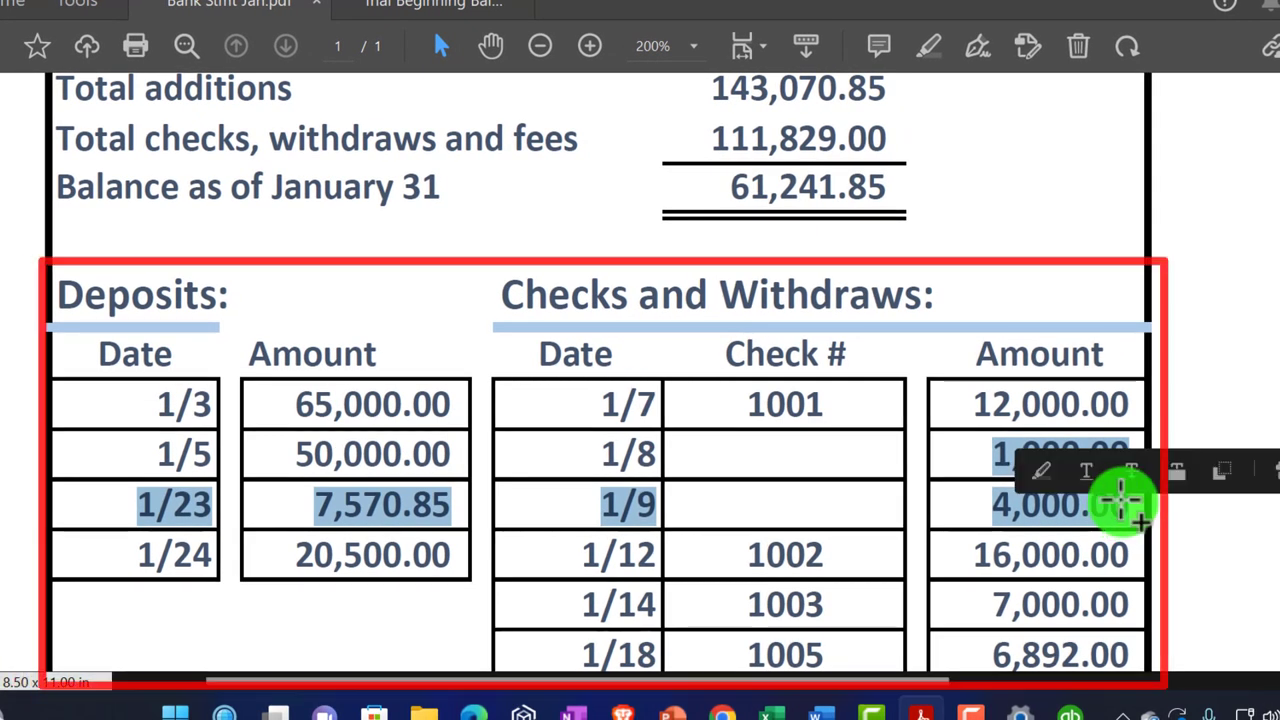
click(980, 457)
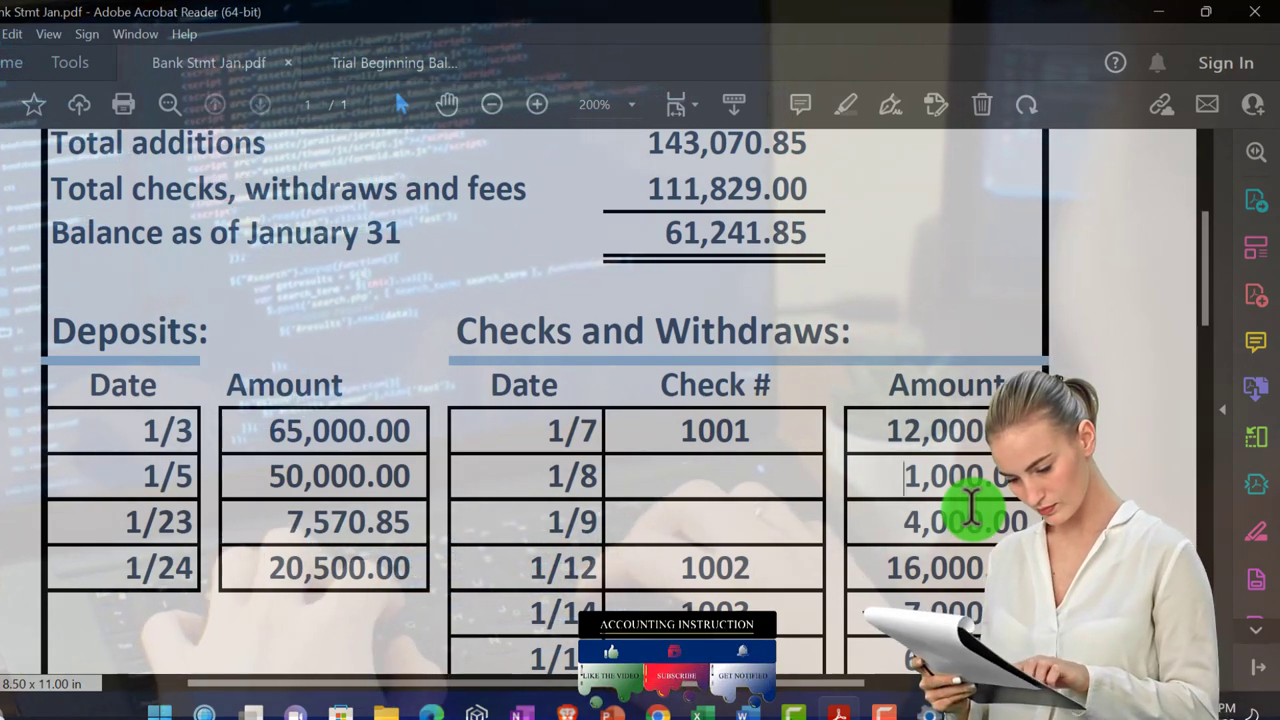
Step: Examine the statement's January 1 balance again, followed by its summary and January deposits
scroll(970, 510, up, 4)
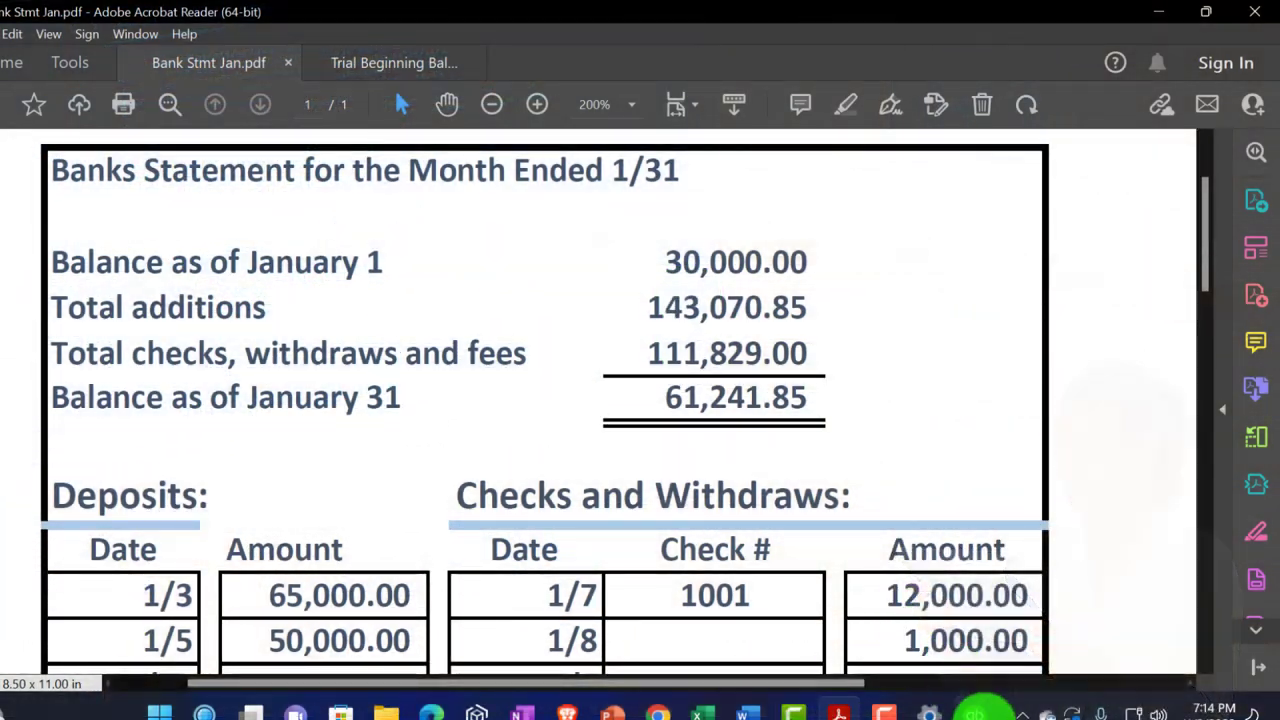
click(985, 711)
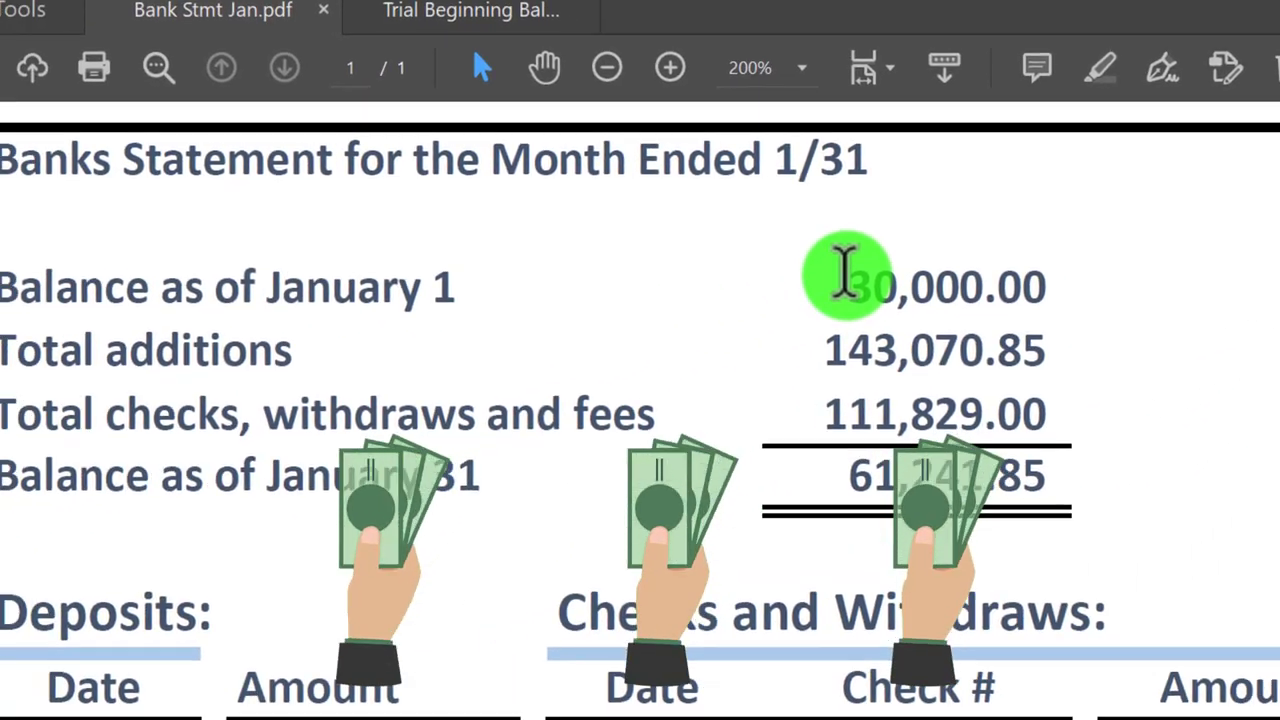
drag(846, 274, 997, 270)
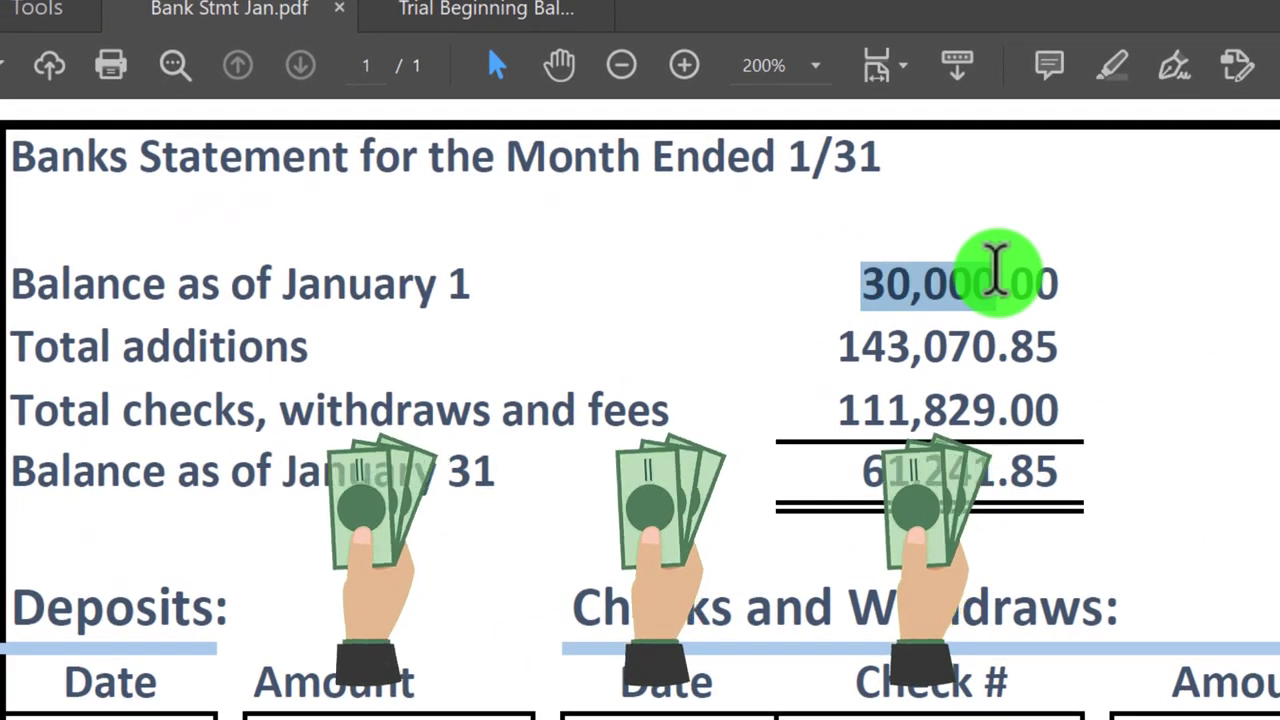
scroll(651, 443, down, 4)
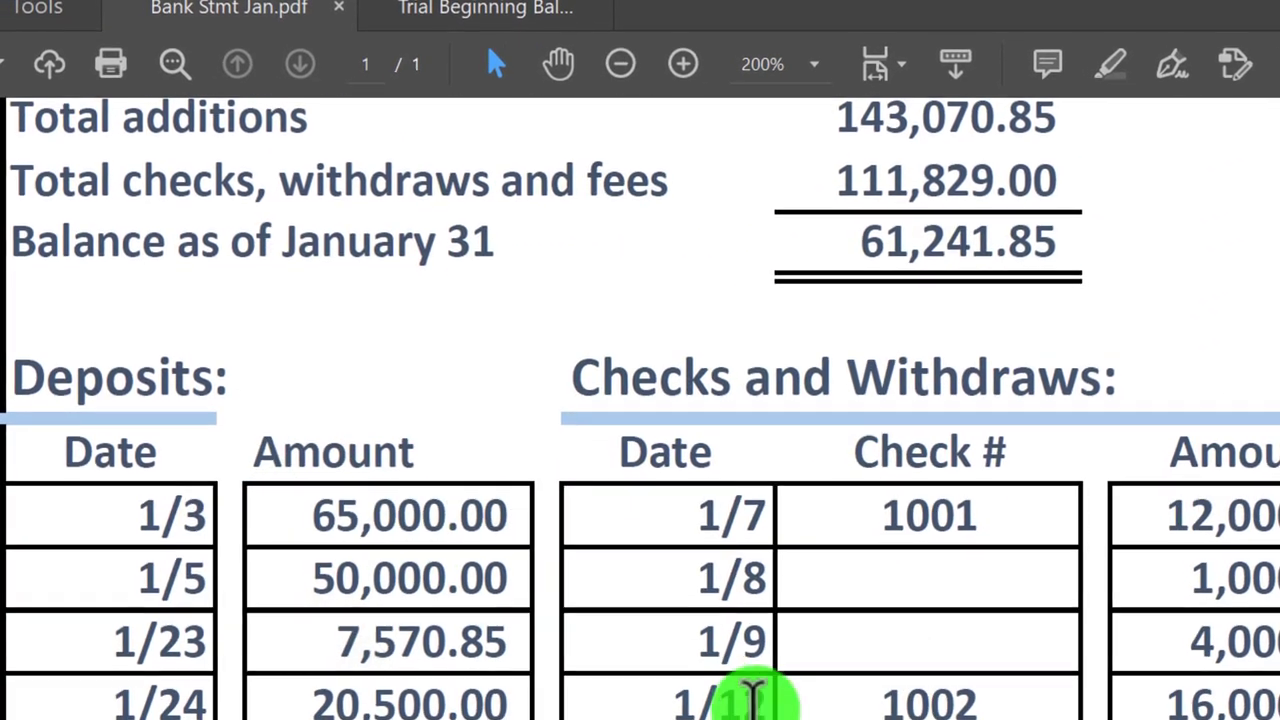
Step: Return to the QuickBooks reconciliation and hide the transactions dated after the statement's end date
mouse_move(985, 715)
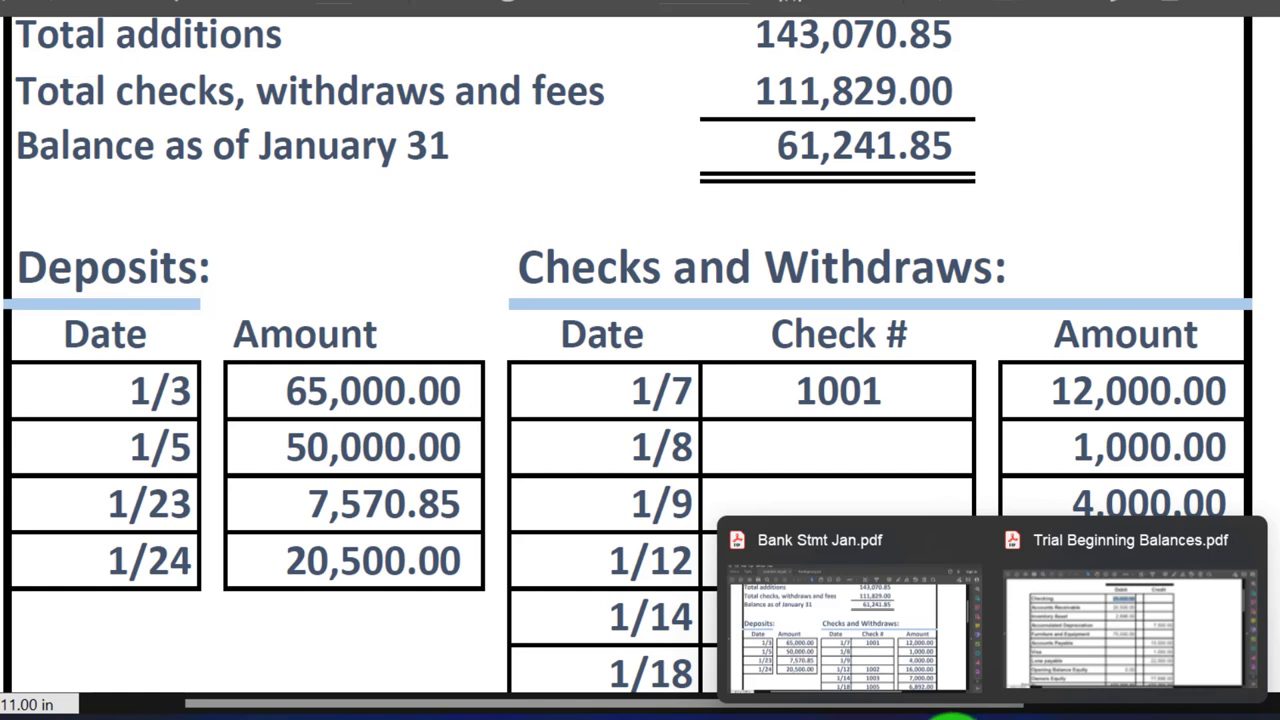
click(1138, 712)
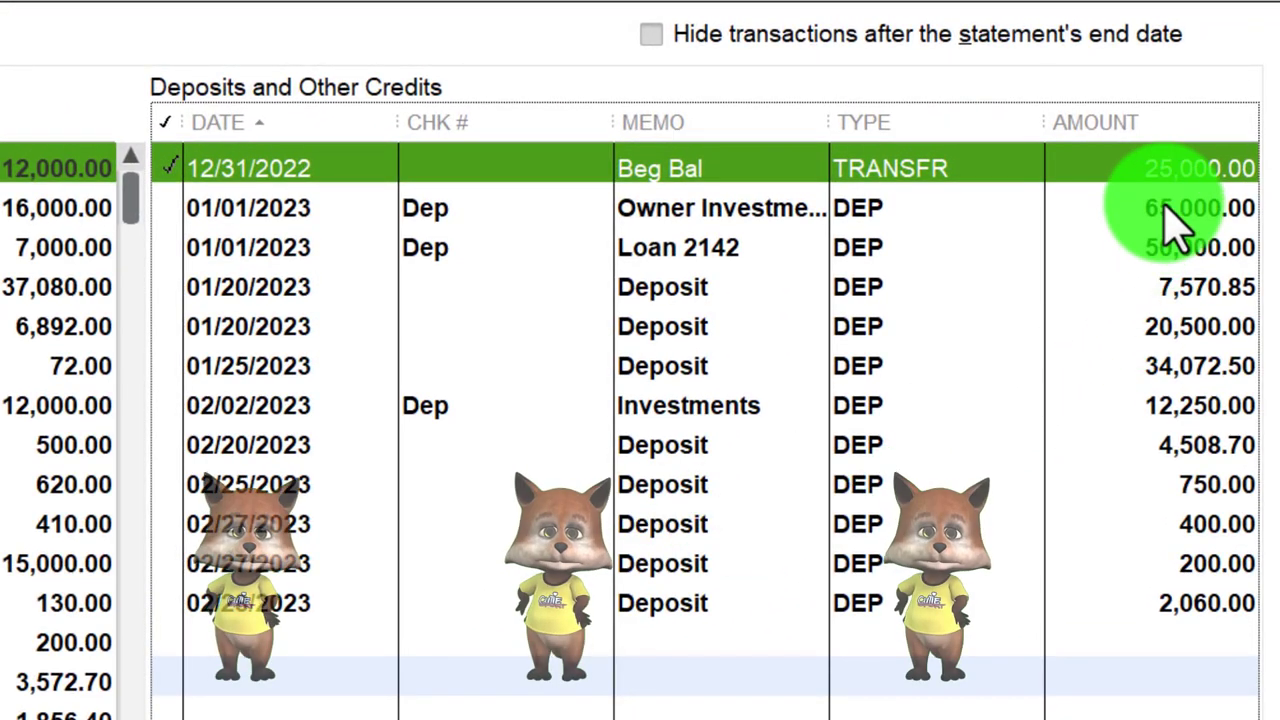
click(651, 35)
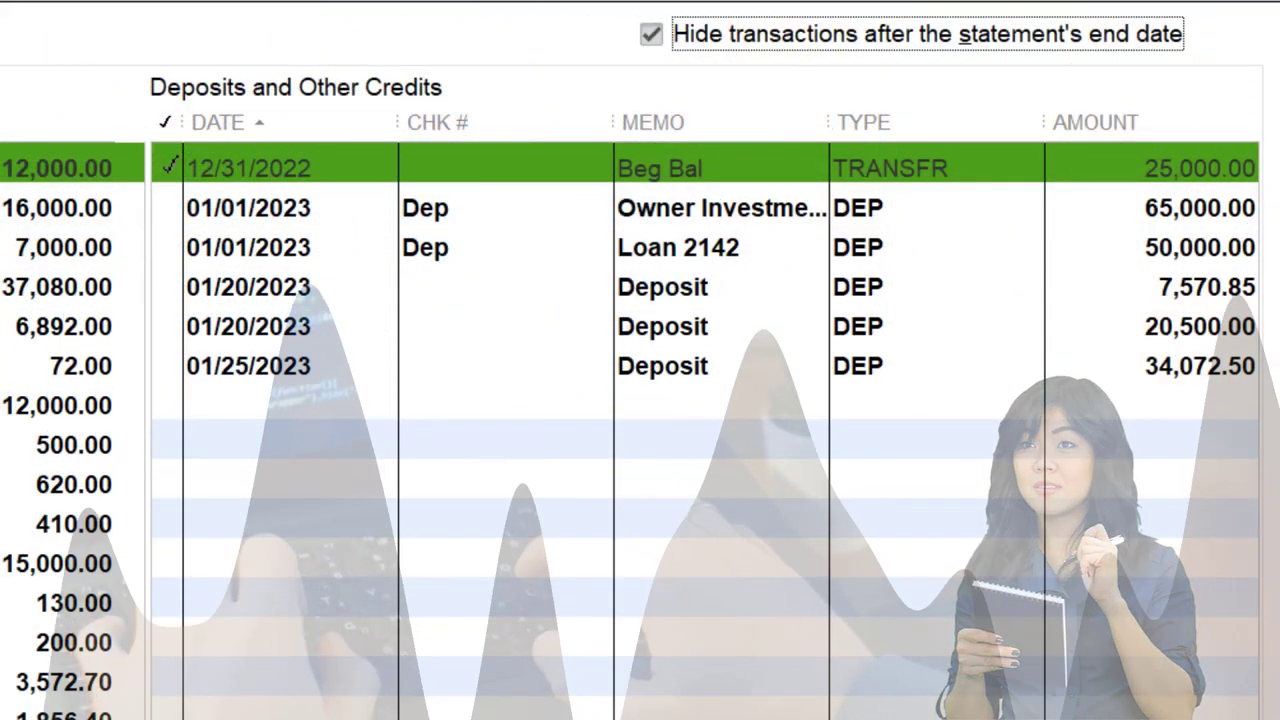
Step: Compare the statement's deposit amounts, starting with the 1/3 deposit, with the deposits in the reconciliation
key(alt+Tab)
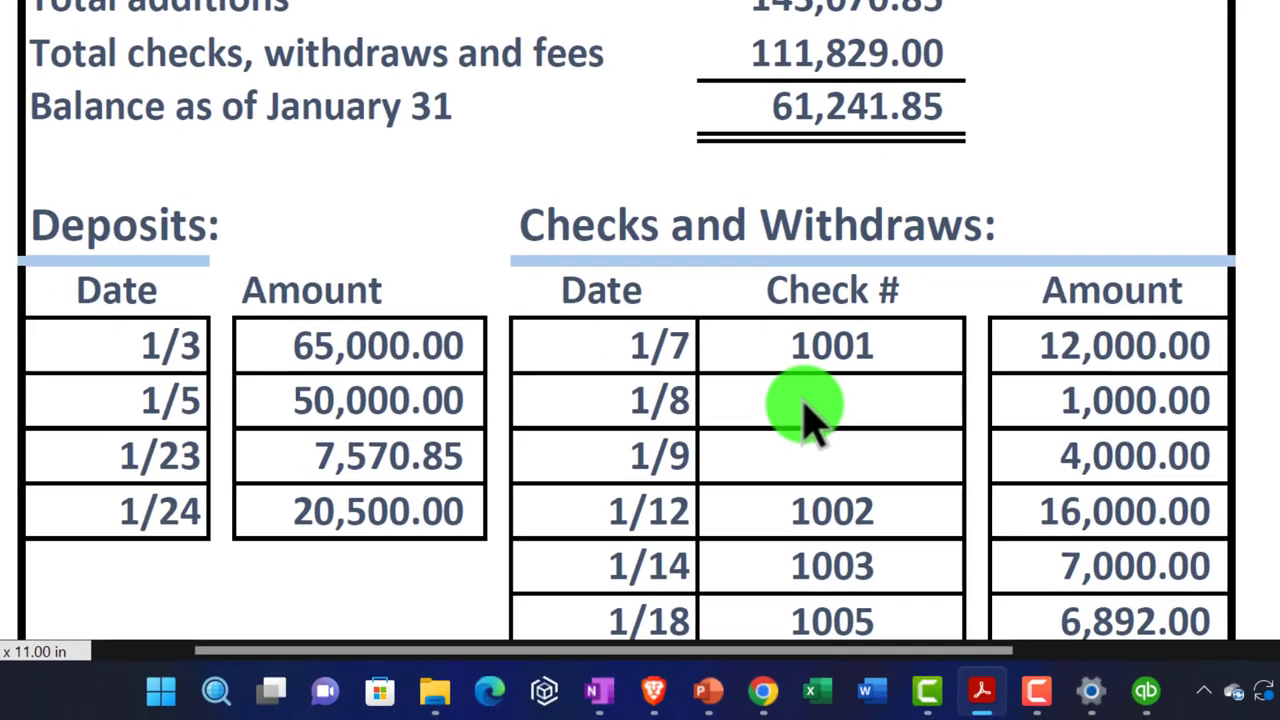
scroll(805, 410, down, 3)
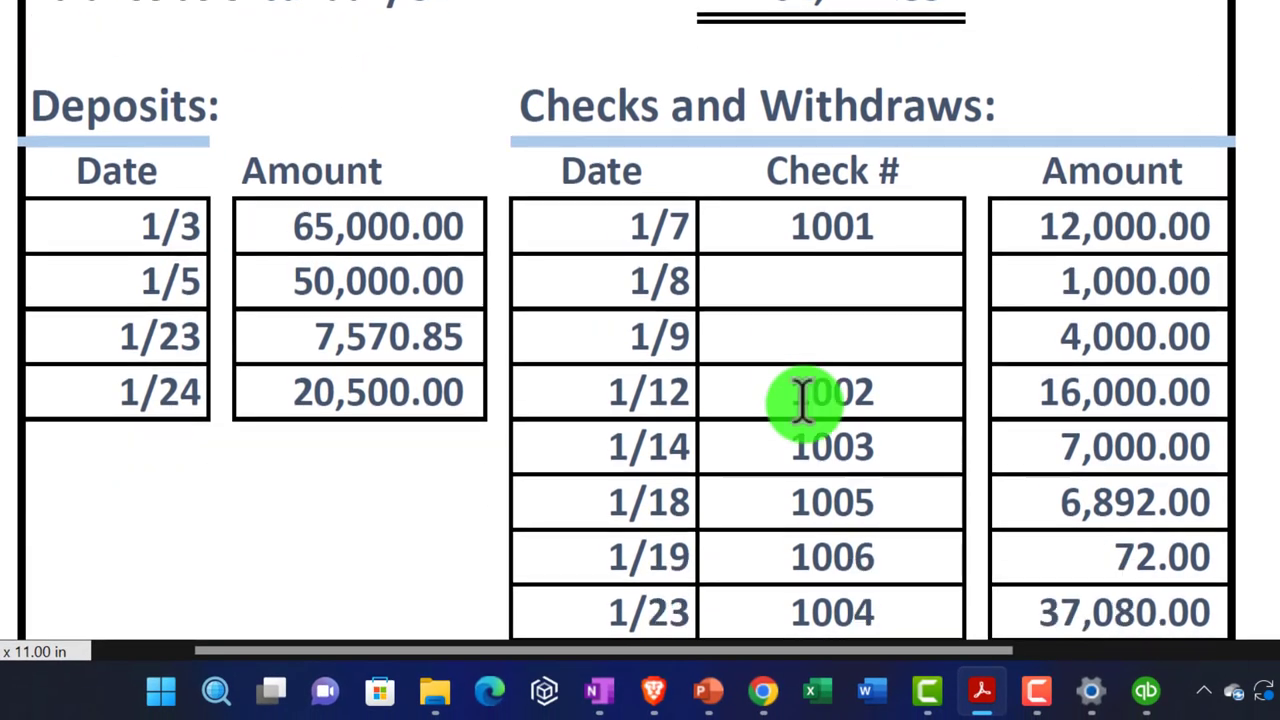
scroll(803, 403, down, 1)
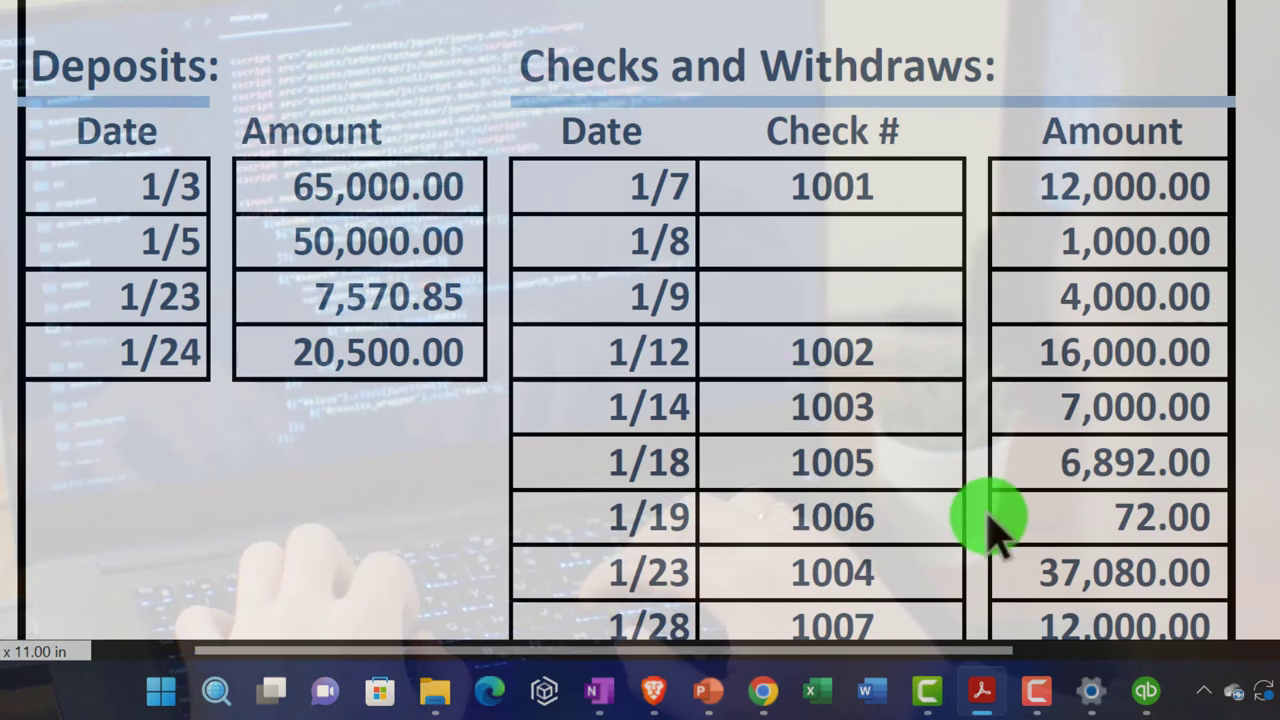
click(1146, 690)
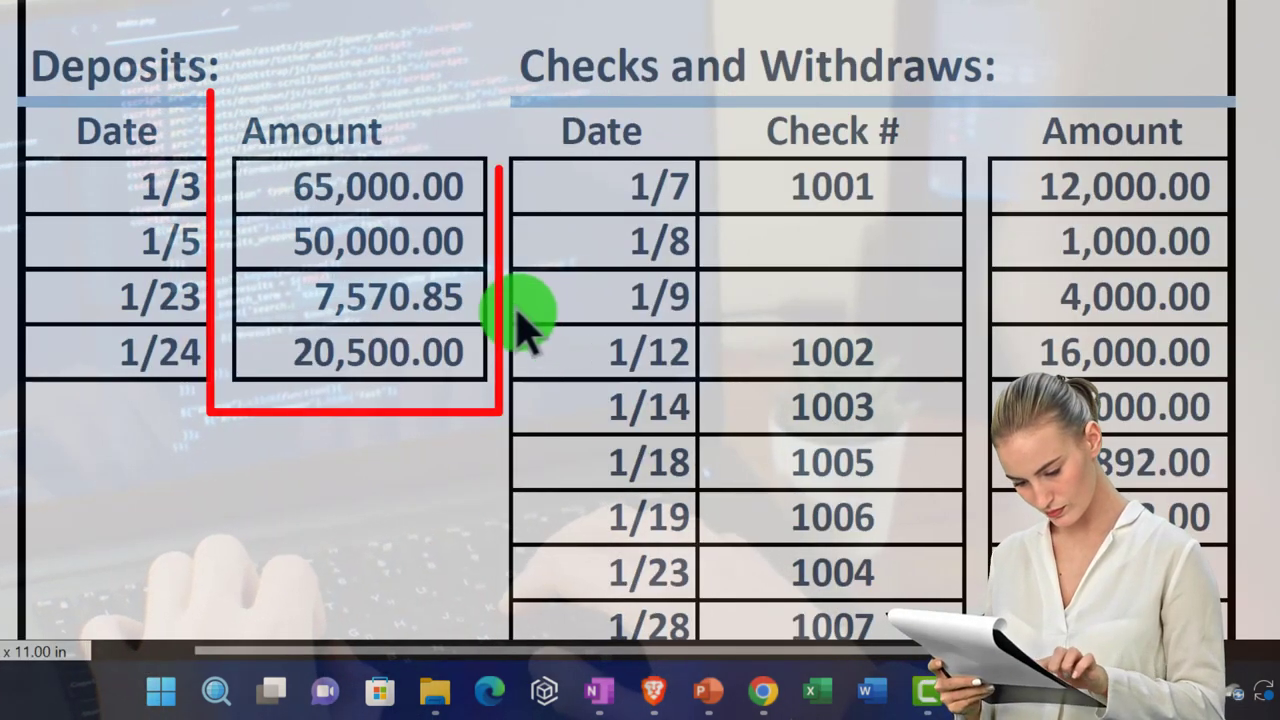
drag(297, 186, 457, 194)
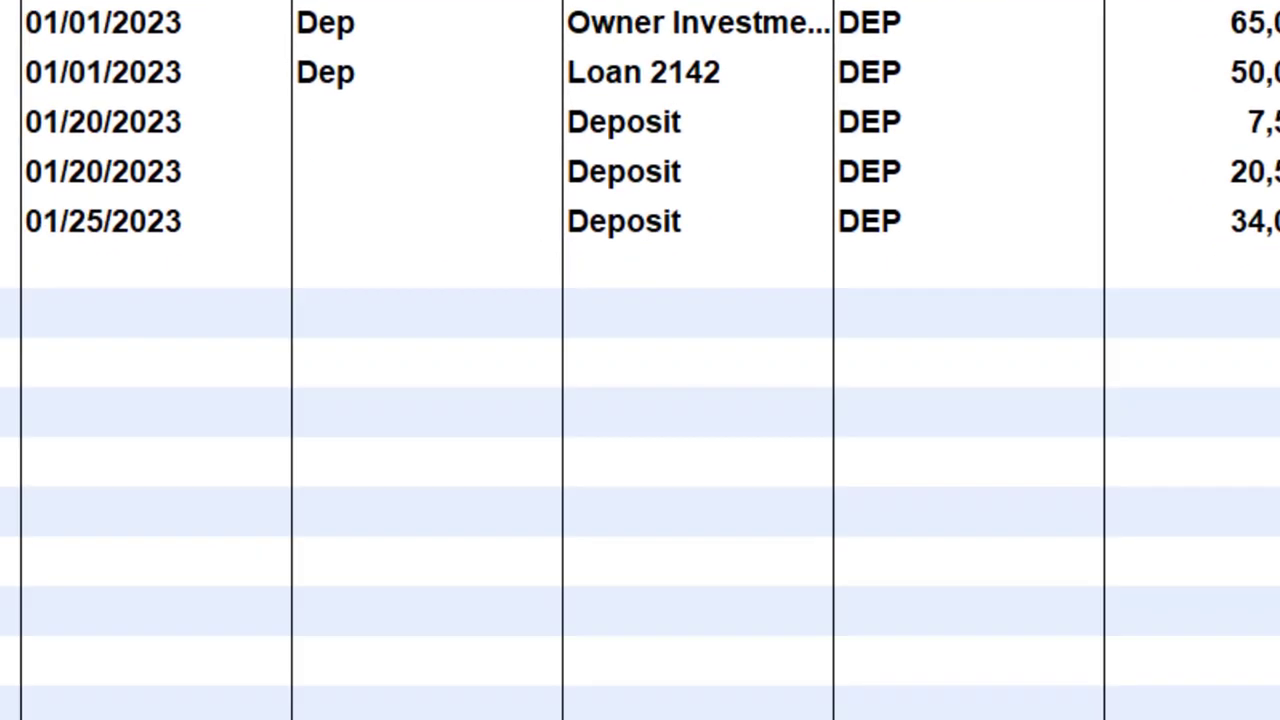
Step: Reopen the January bank statement and examine the amount of check 1002 dated 1/12
mouse_move(615, 718)
click(875, 532)
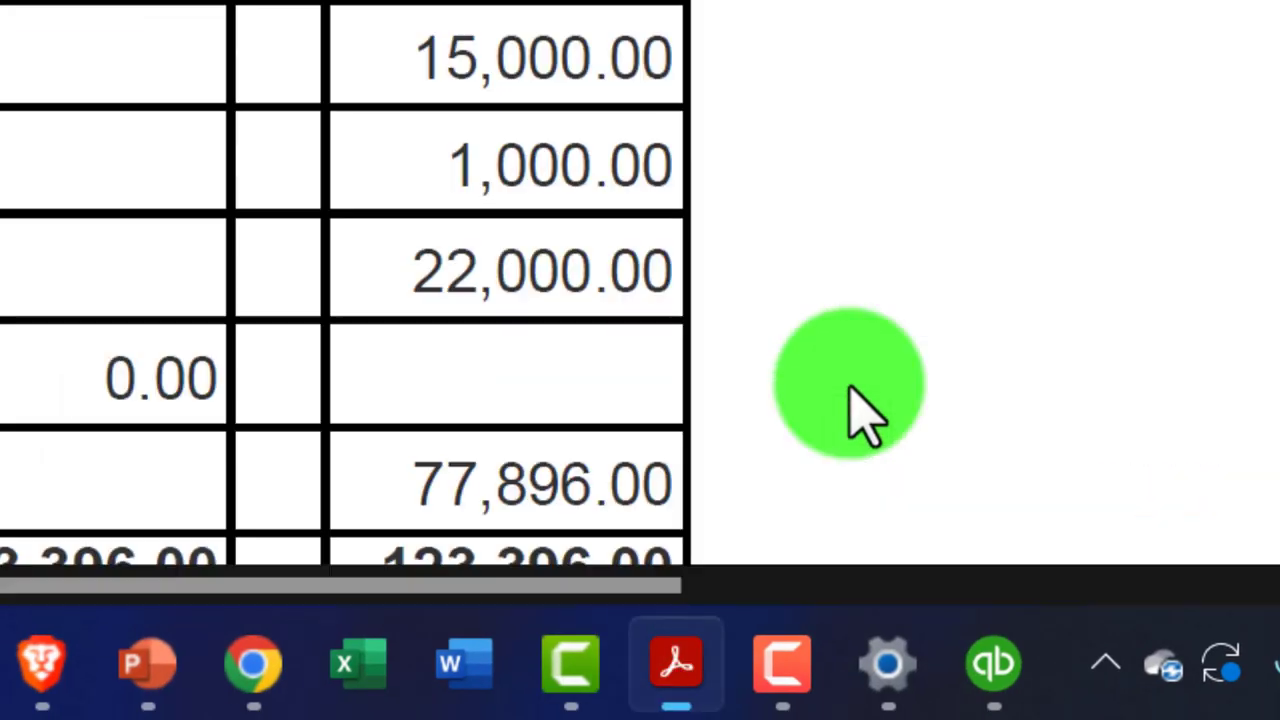
mouse_move(680, 680)
click(375, 415)
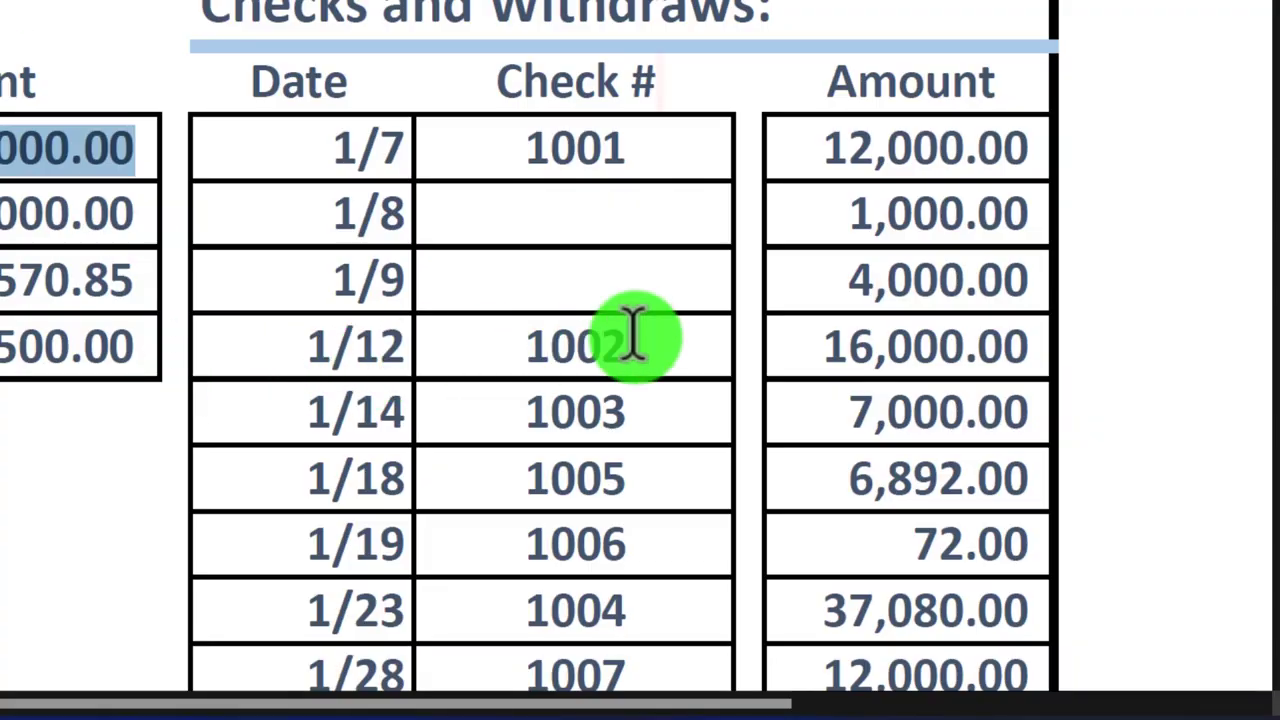
drag(820, 345, 1025, 346)
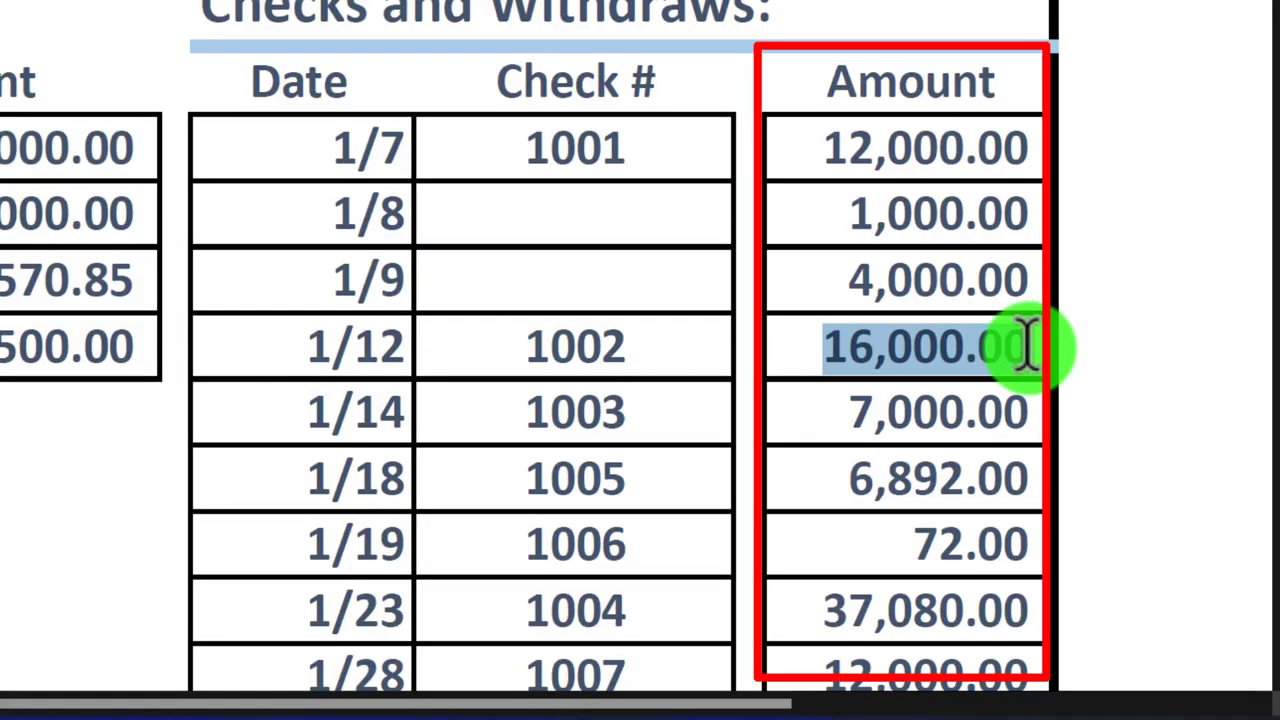
Step: Return to the reconciliation, mark all of its transactions as cleared and unmark them all again
click(975, 712)
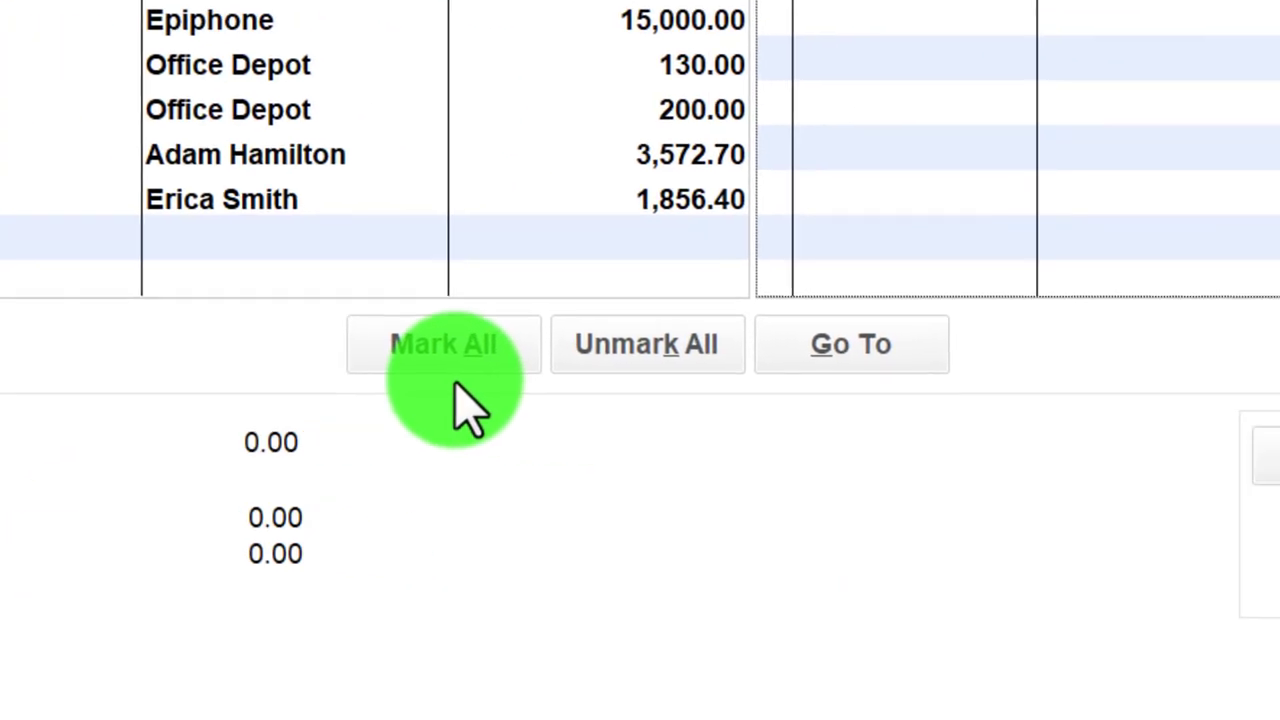
click(337, 352)
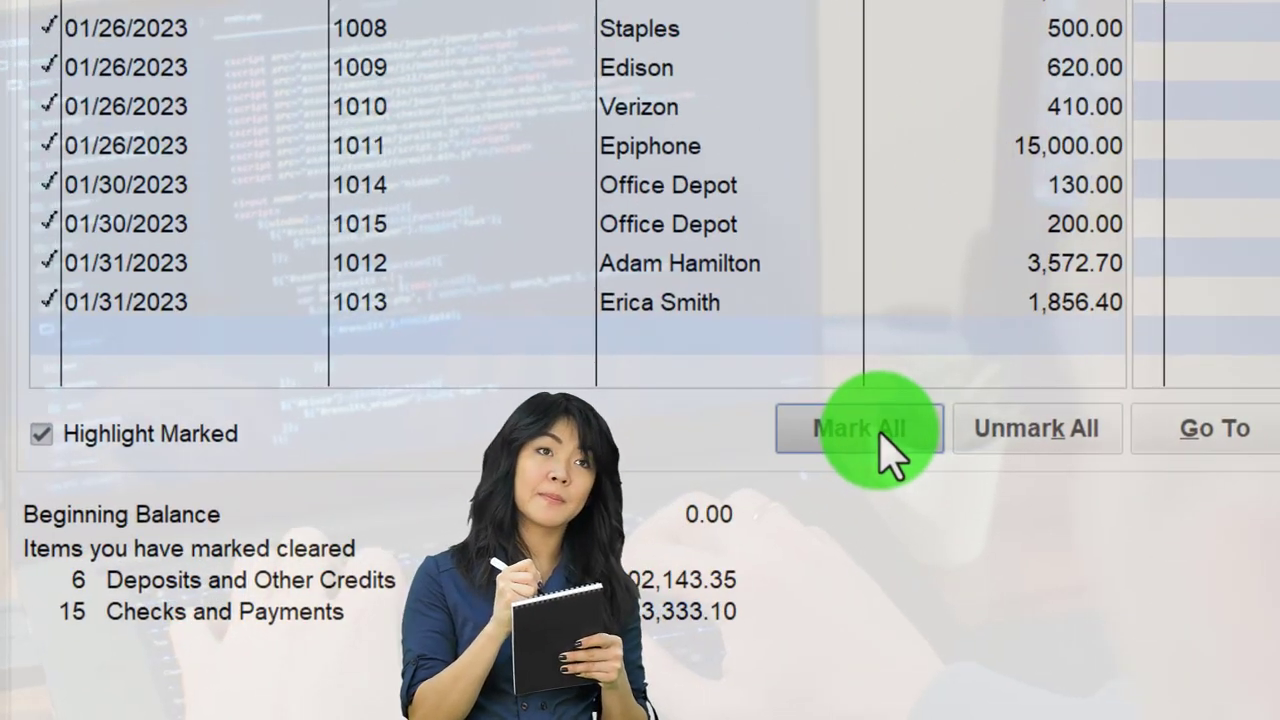
click(997, 441)
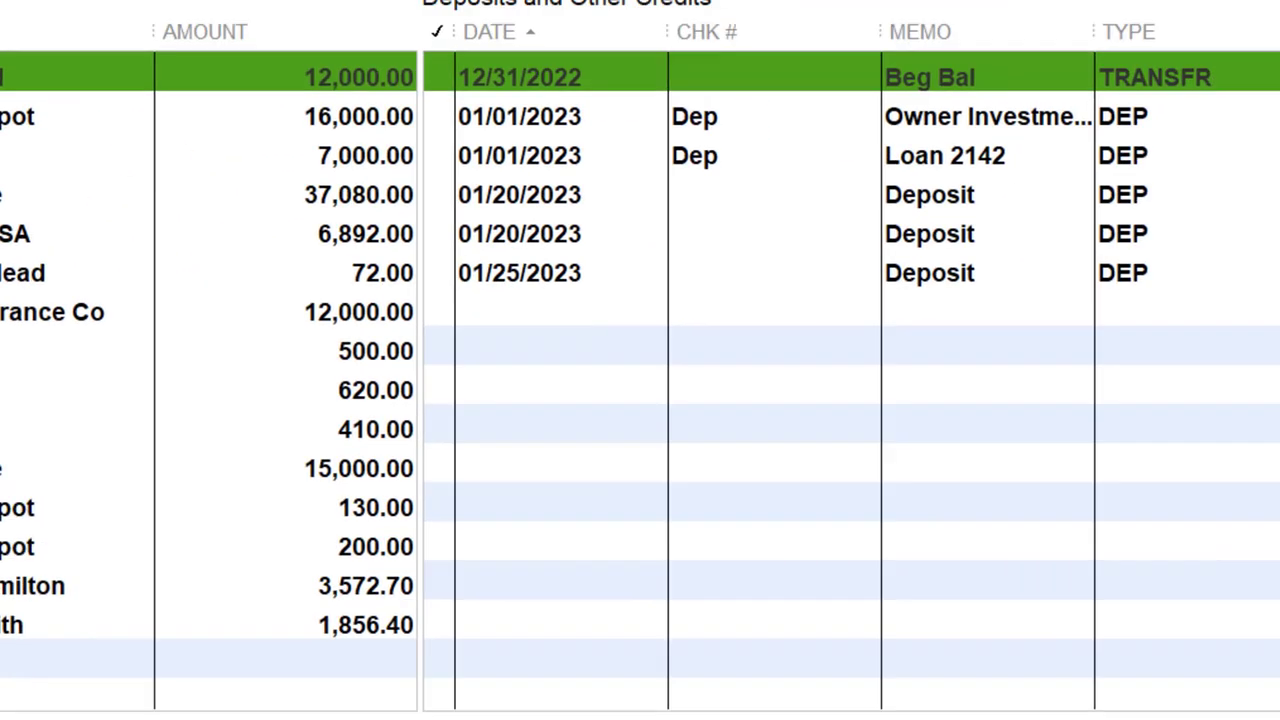
Step: Mark the 12/31/2022 beginning balance and check 1007 to Safe Insurance Co as cleared
click(1160, 190)
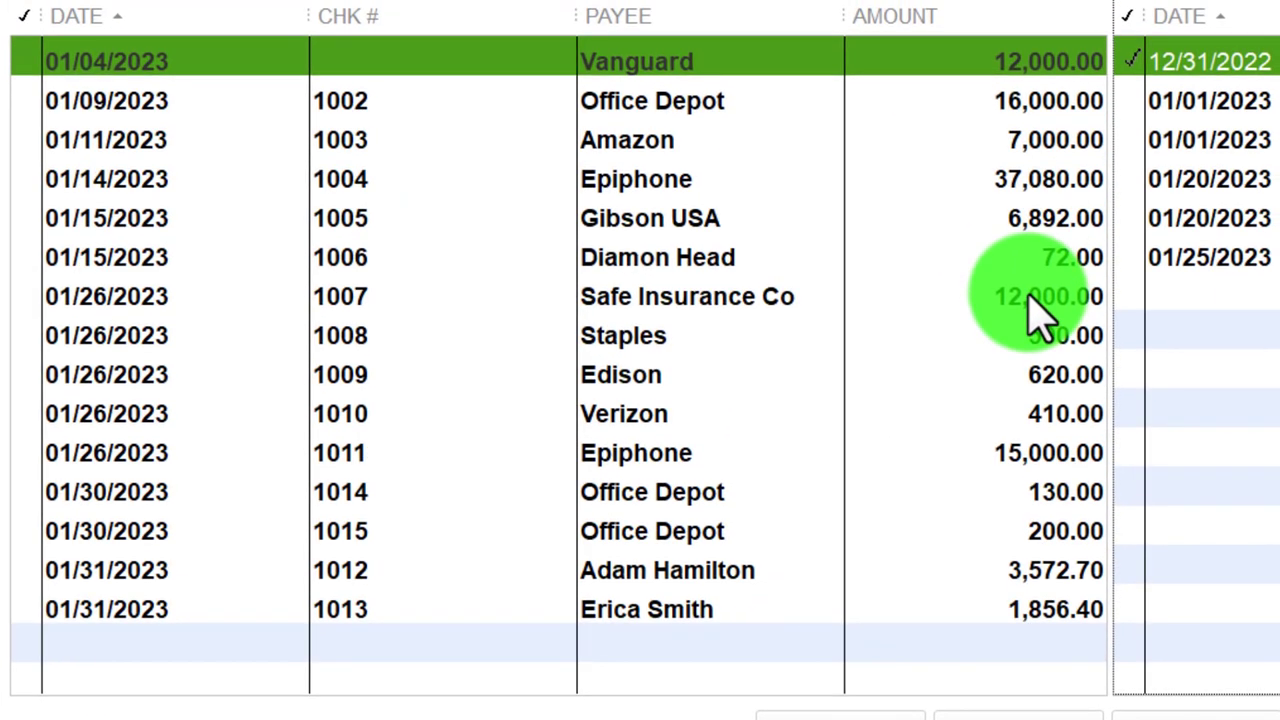
click(1030, 296)
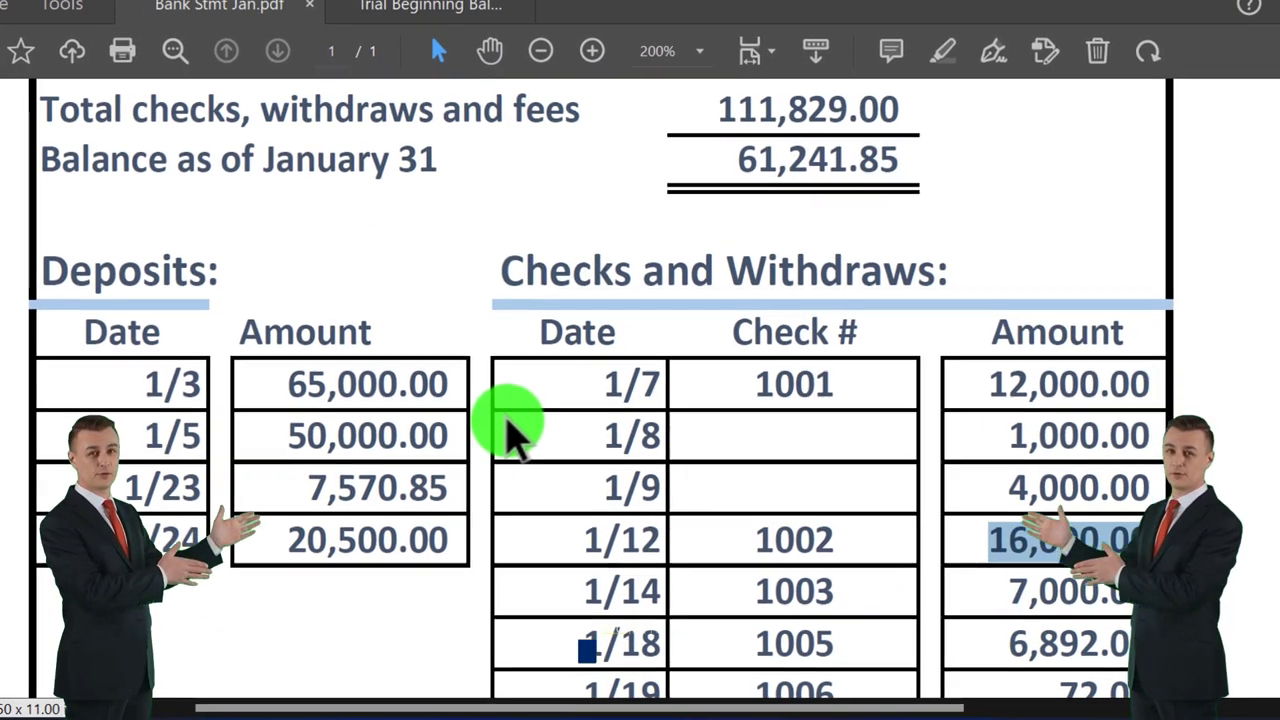
Step: Compare the balance sheet's Checking 5434 balance with the January bank statement, and bring up the QuickBooks Home page
scroll(509, 429, up, 2)
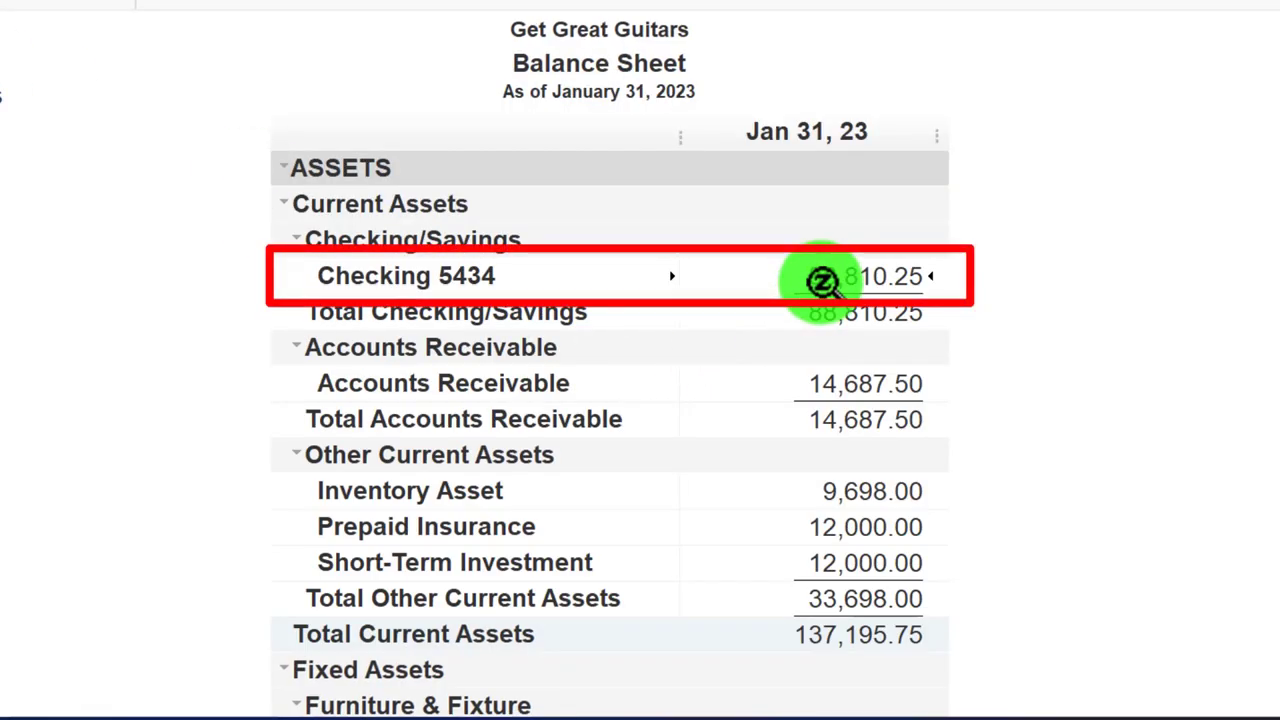
mouse_move(829, 709)
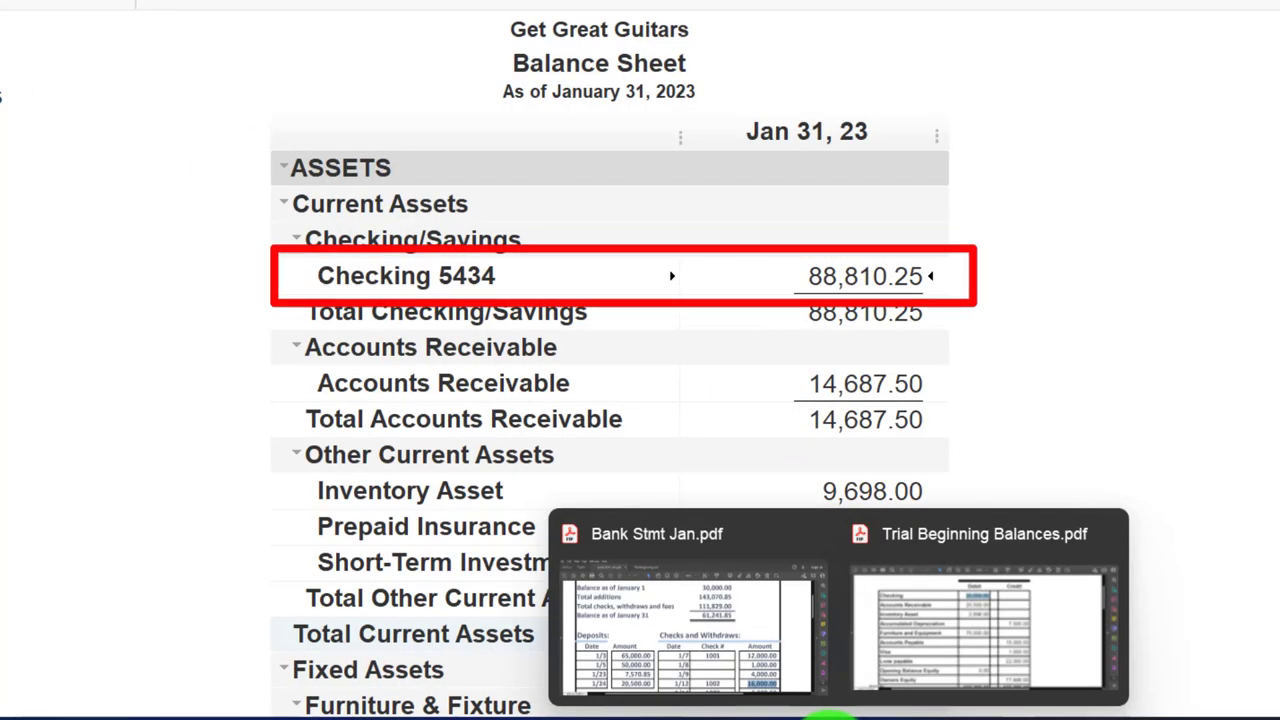
click(786, 657)
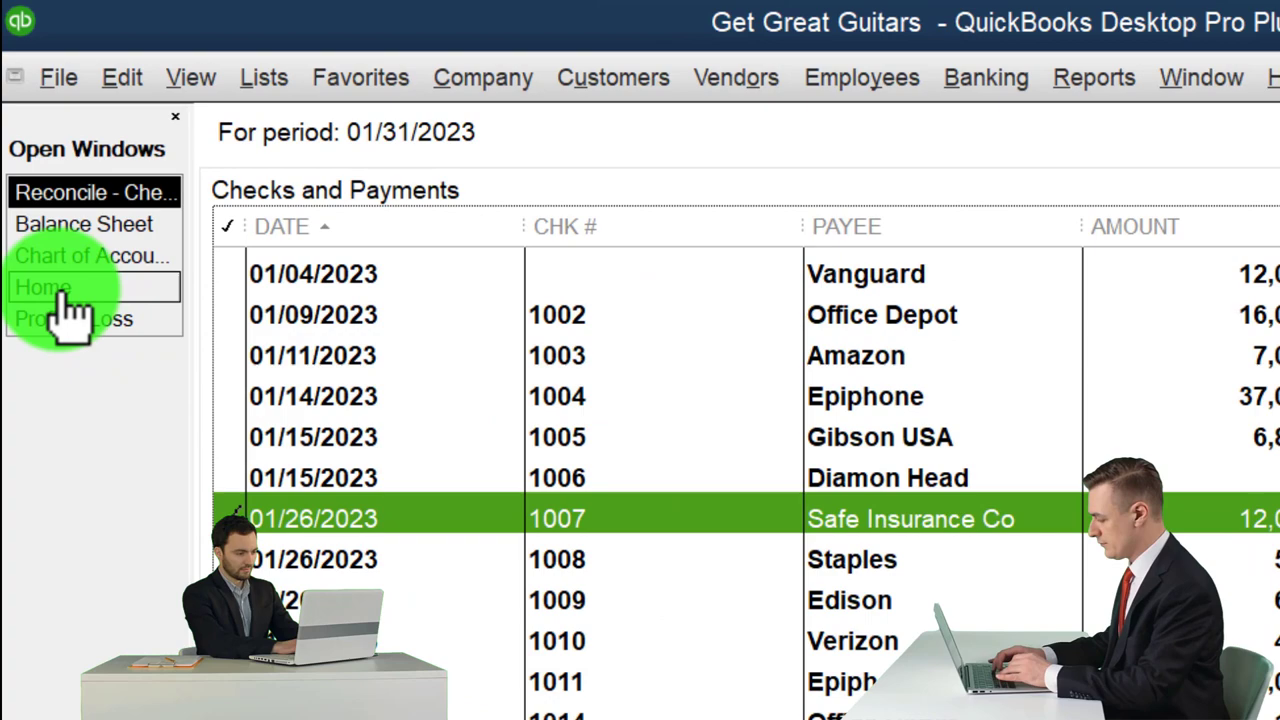
click(65, 297)
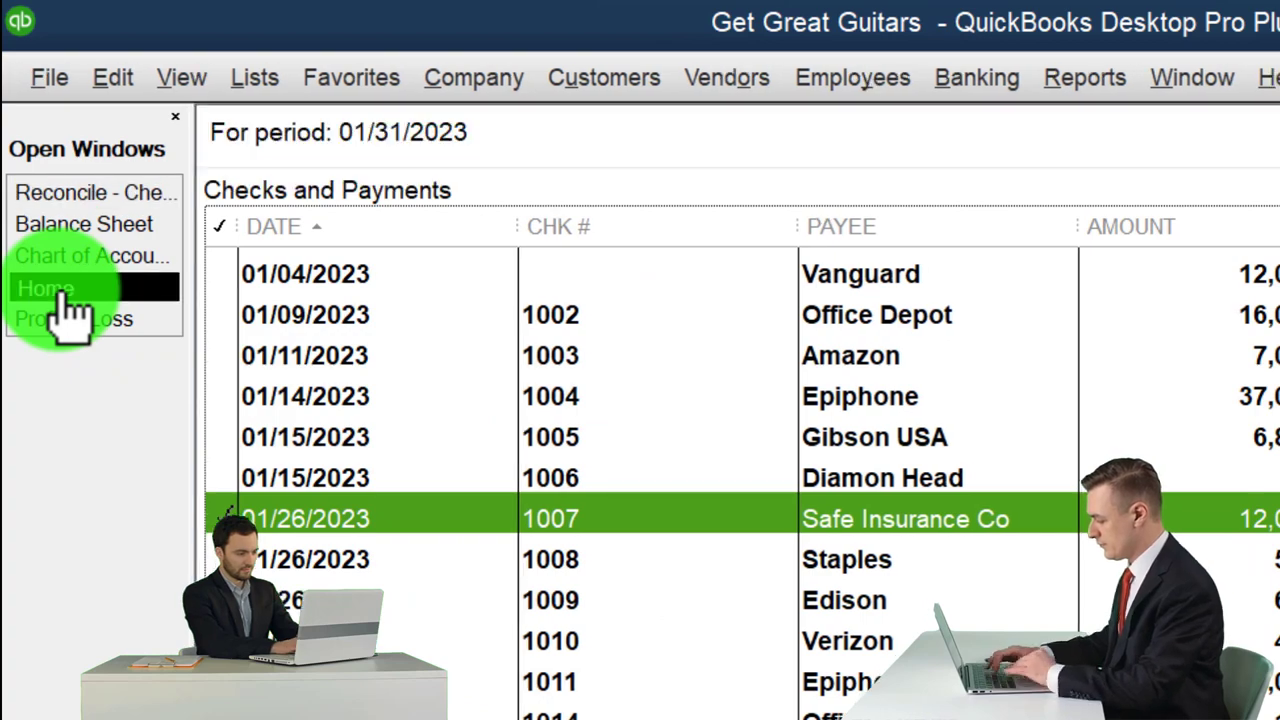